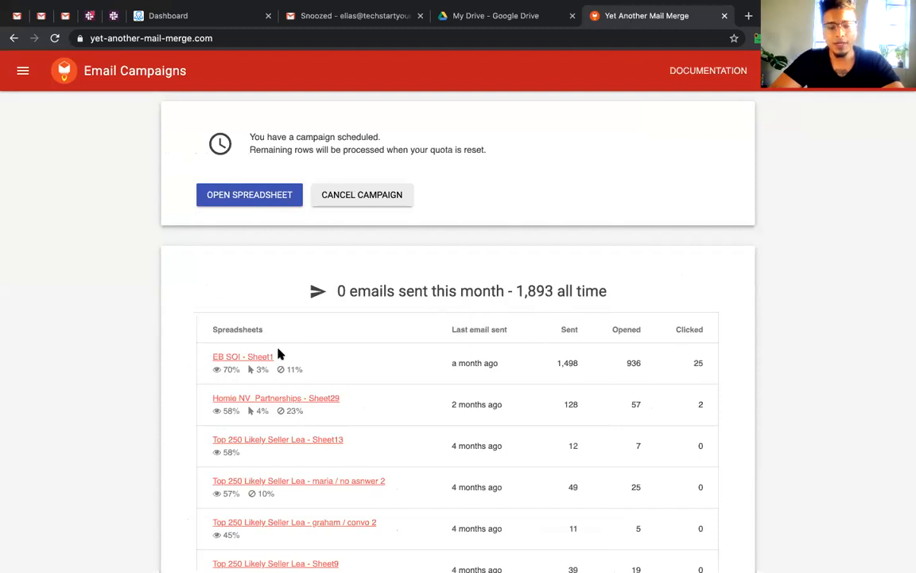
From My Drive's New menu, create a blank Google Sheets spreadsheet
scroll(279, 354, "down", 1)
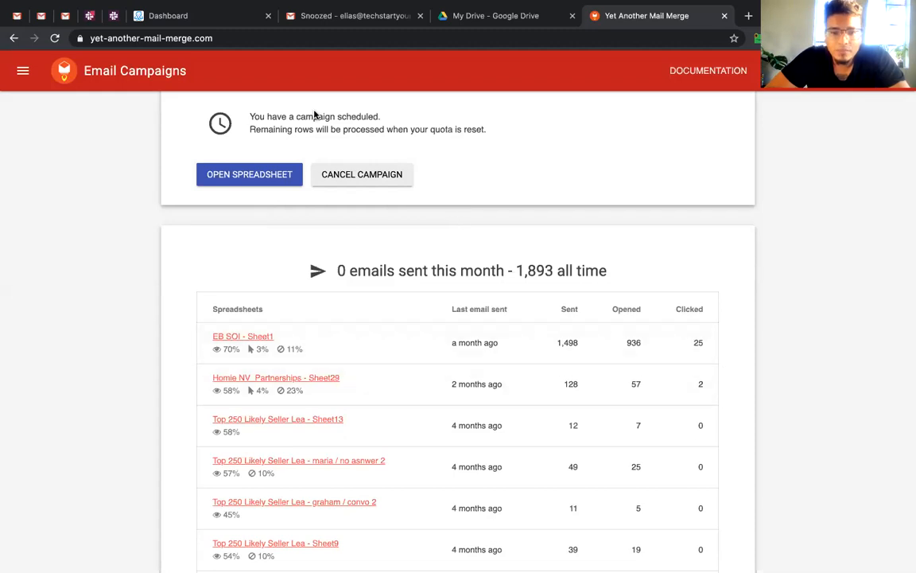
left_click(503, 19)
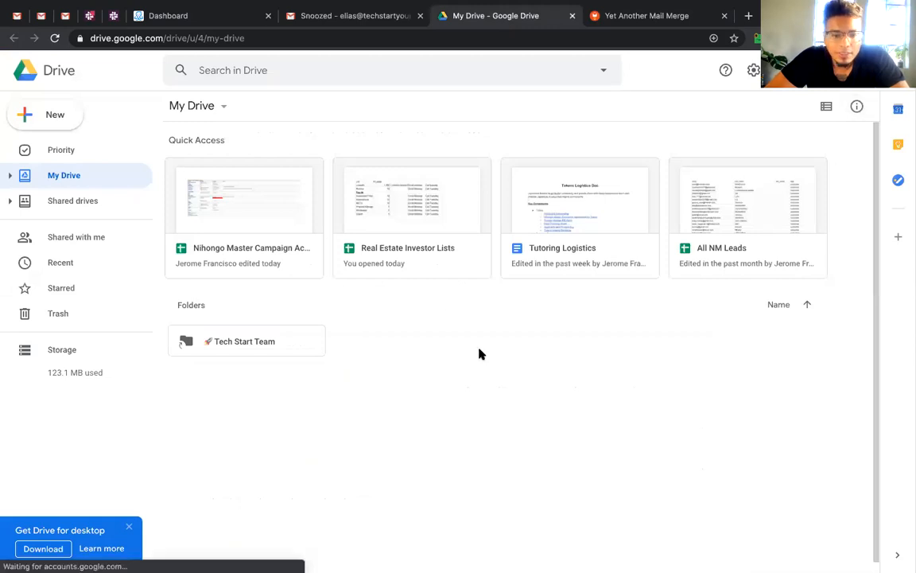
left_click(63, 122)
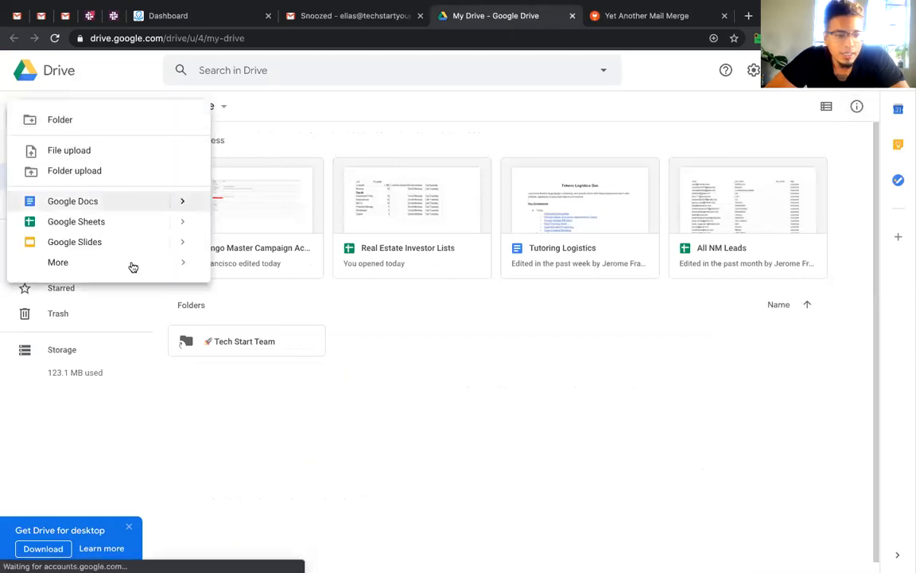
left_click(133, 224)
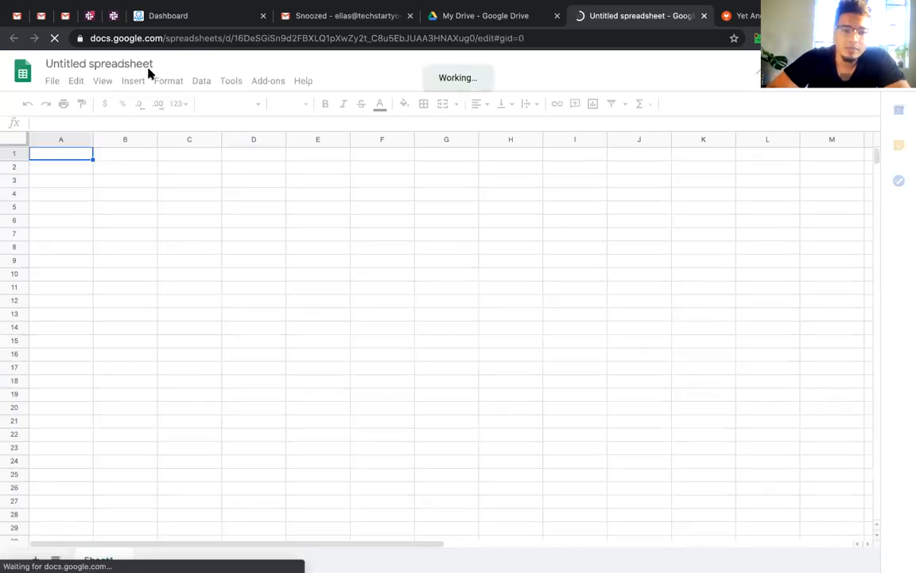
left_click(139, 65)
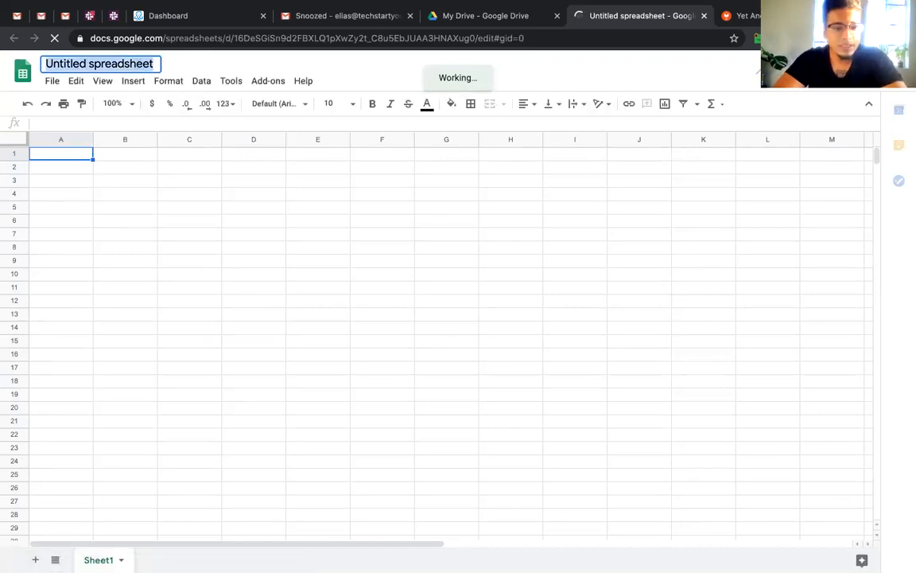
Title the spreadsheet 'Tech Start Team' and enter headers Name, First Name, Email, Position in A1–D1
type("Tech Start Team")
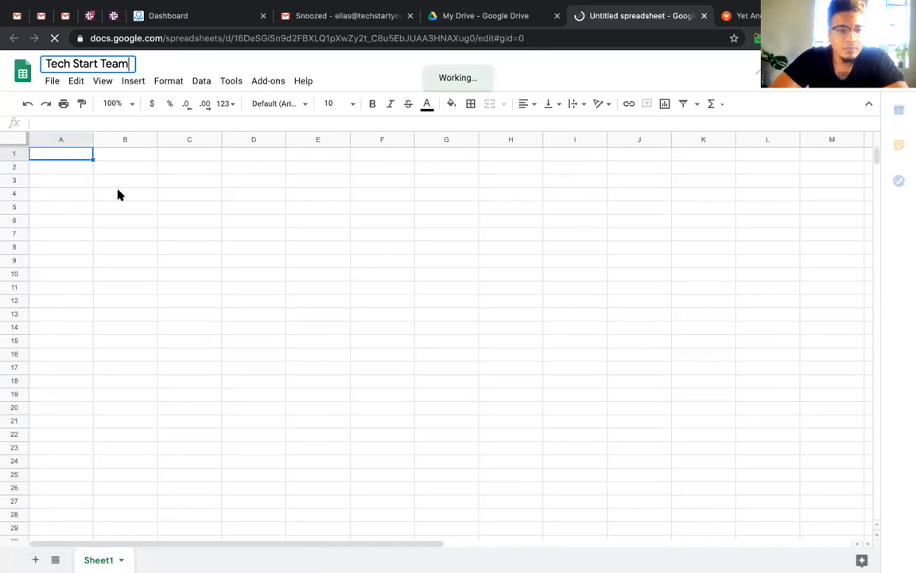
left_click(81, 158)
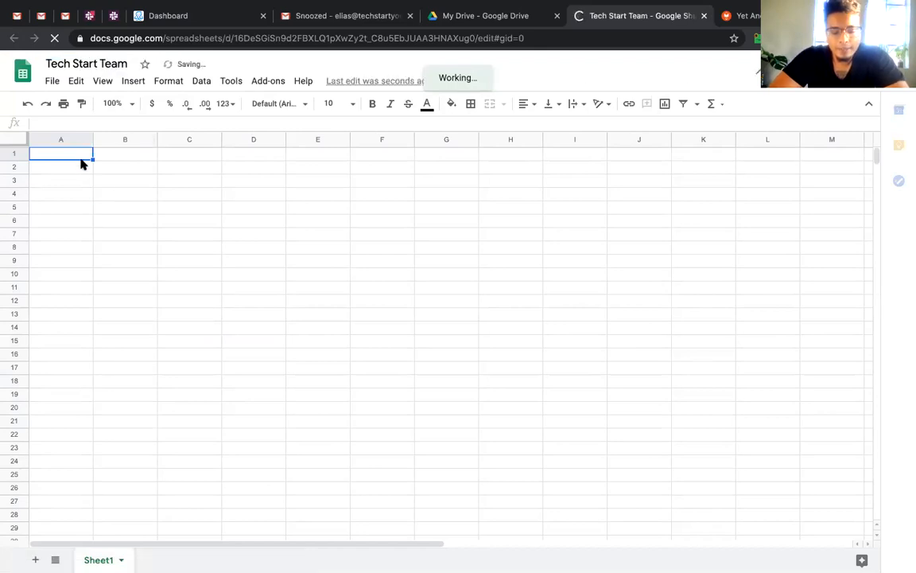
type("N")
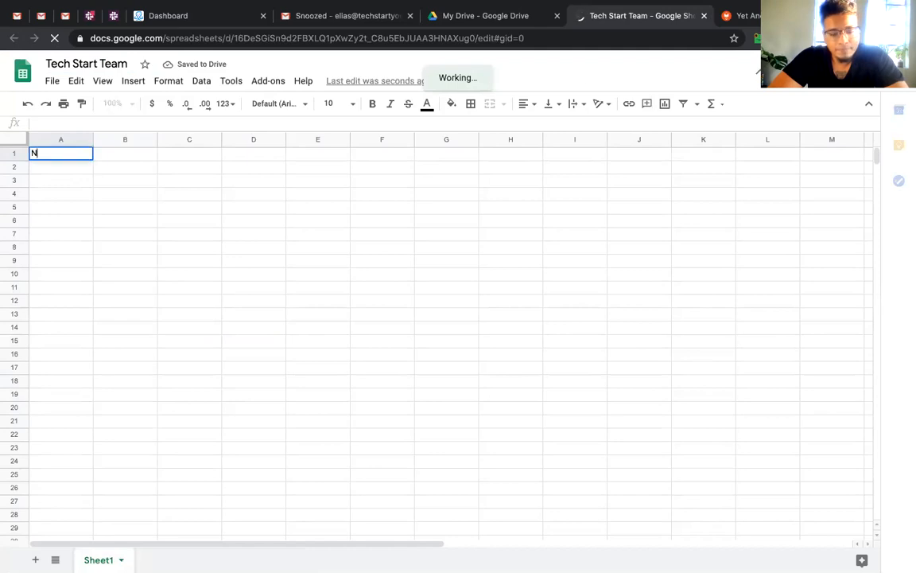
type("ame")
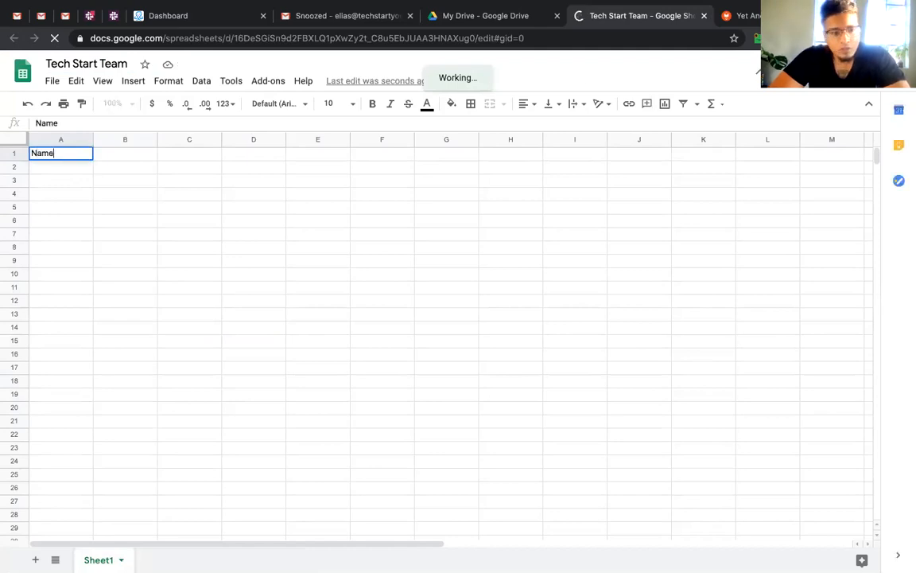
key("Tab")
type("Fi")
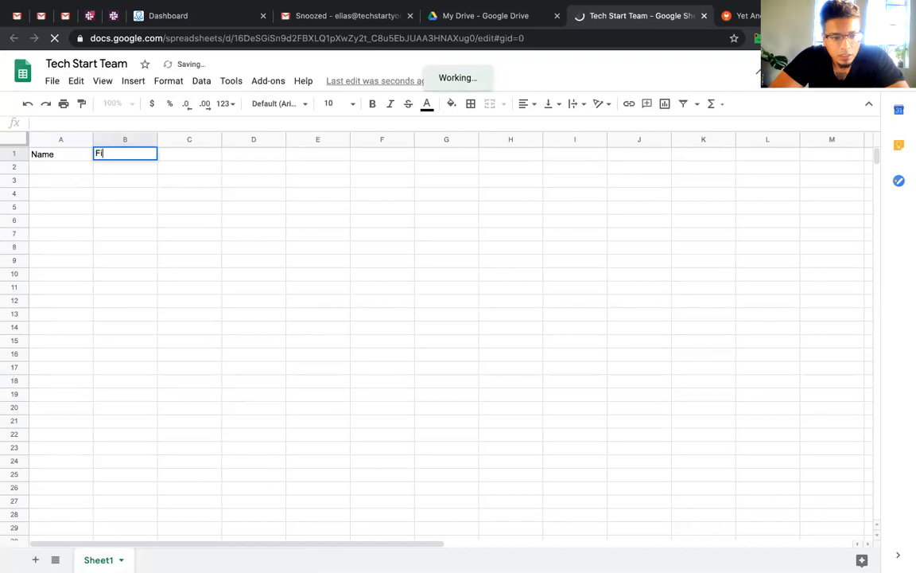
type("rst Name")
key("Tab")
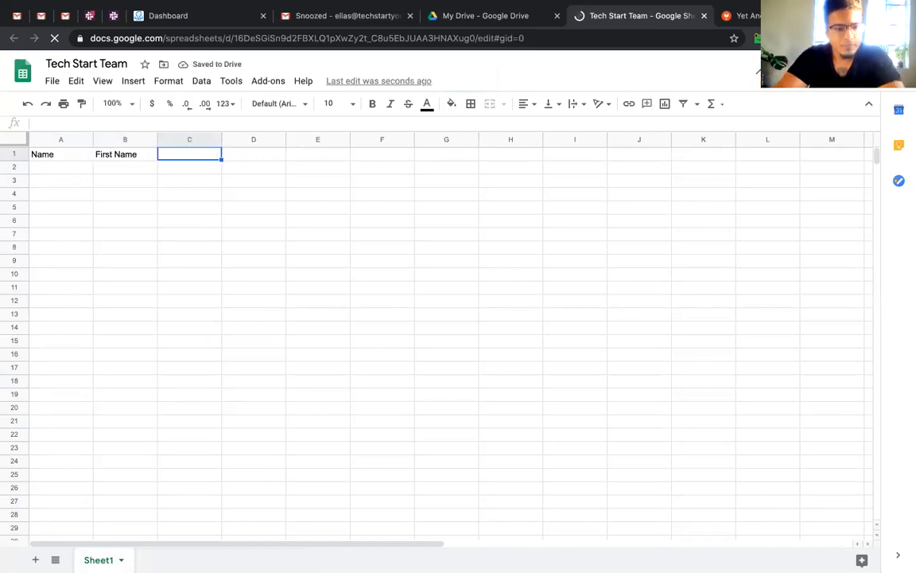
type("E")
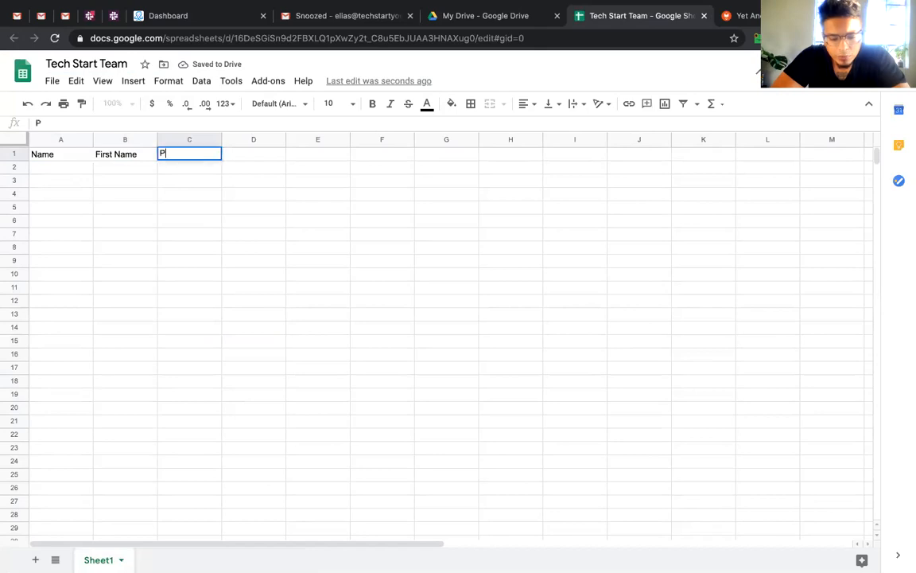
type("mail")
key("Tab")
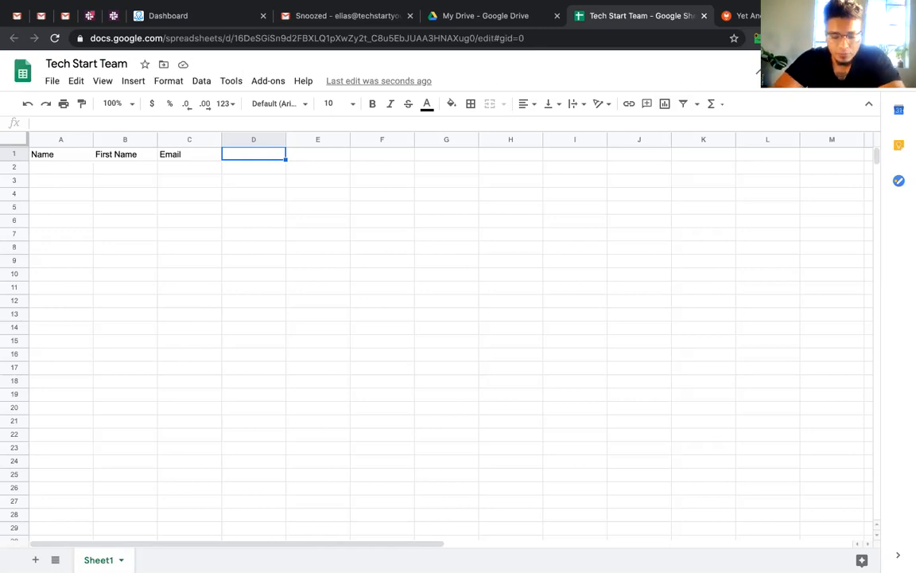
type("Position")
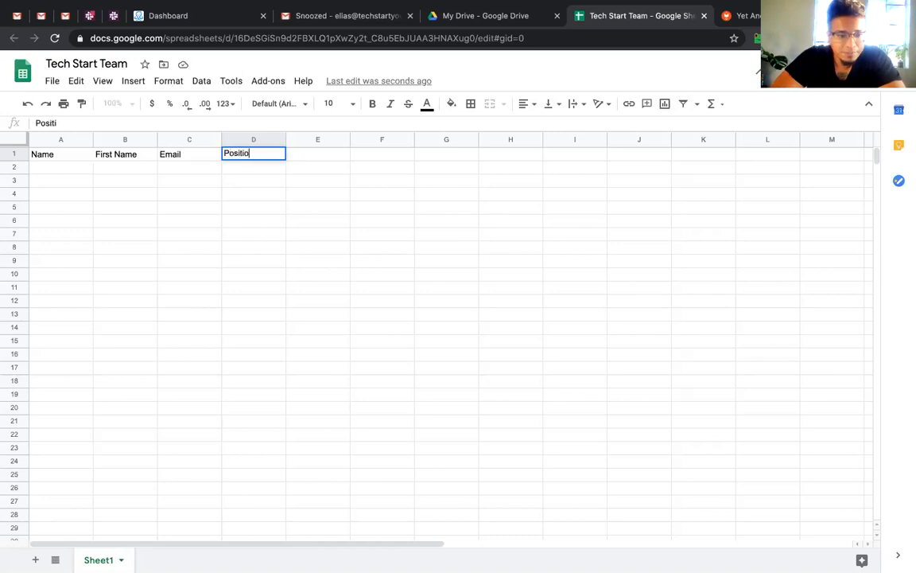
key("Return")
Freeze the first row of the sheet as a header
left_click(102, 80)
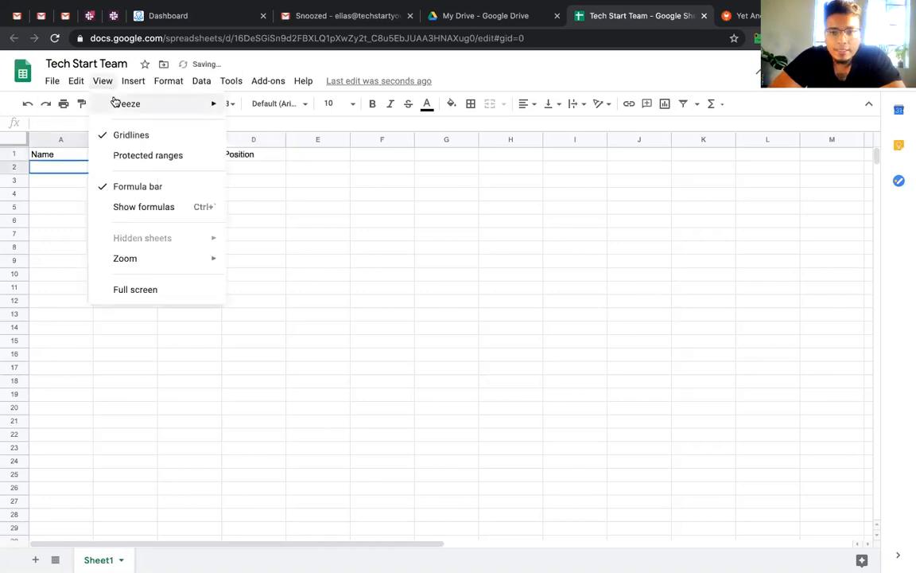
mouse_move(120, 103)
left_click(263, 128)
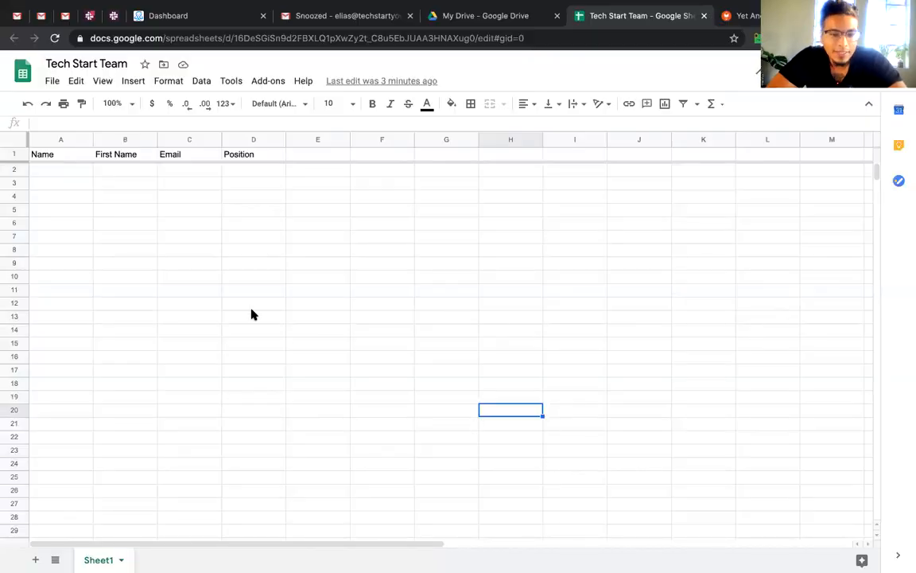
Select the A1–C1 header cells and other cells to check the frozen header row
left_click(200, 194)
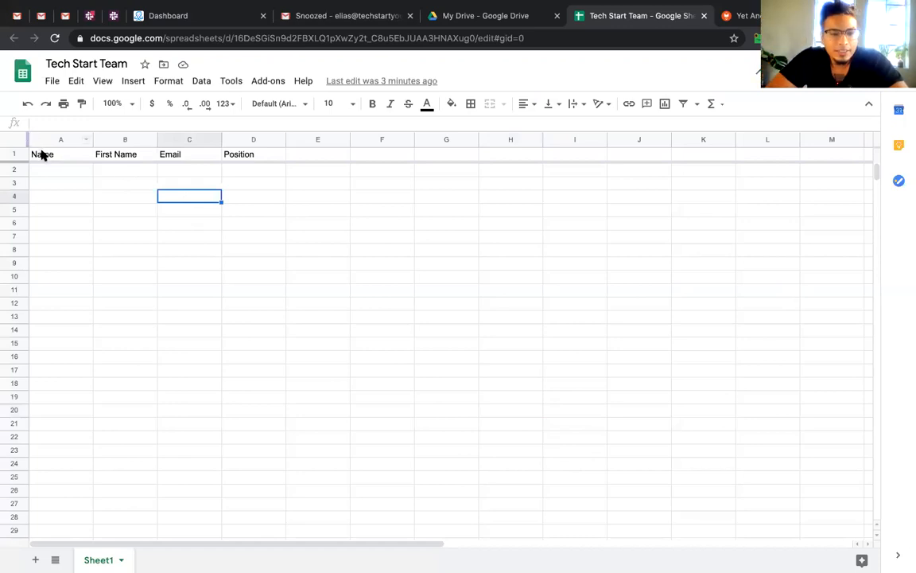
left_click(44, 155)
left_click(115, 156)
left_click(202, 156)
left_click(230, 211)
left_click_drag(55, 156, 119, 156)
left_click(120, 209)
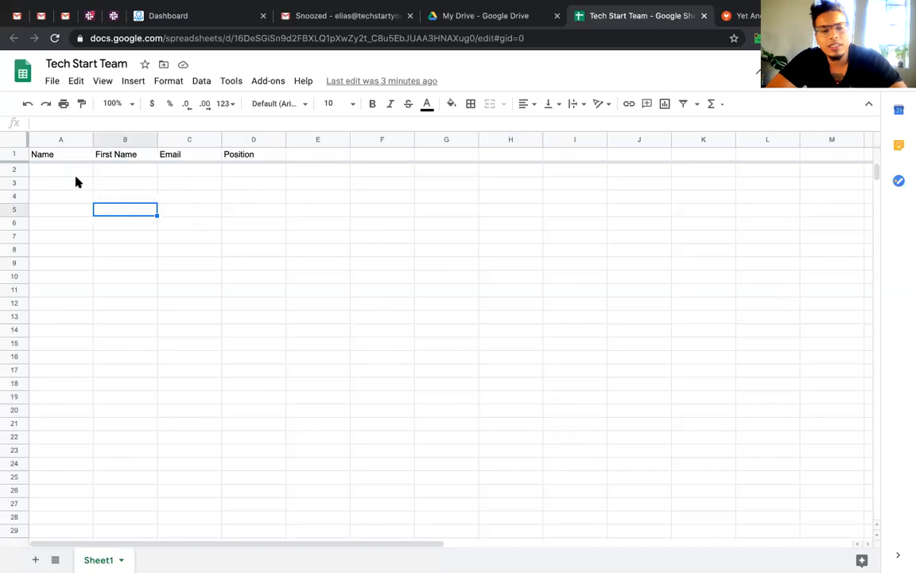
left_click(69, 171)
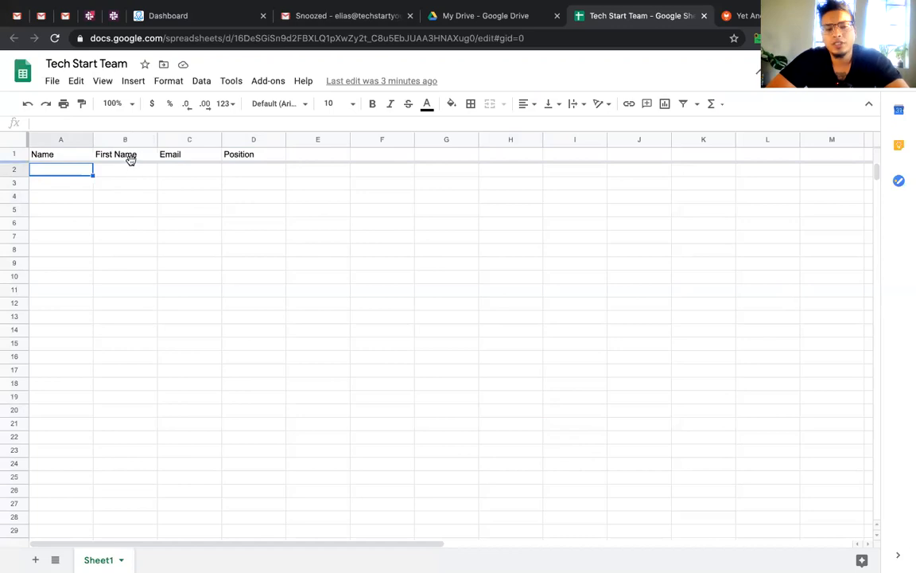
Fill row 2 with a sample contact's full name, first name, email and position 'Operations Directors'
left_click(261, 157)
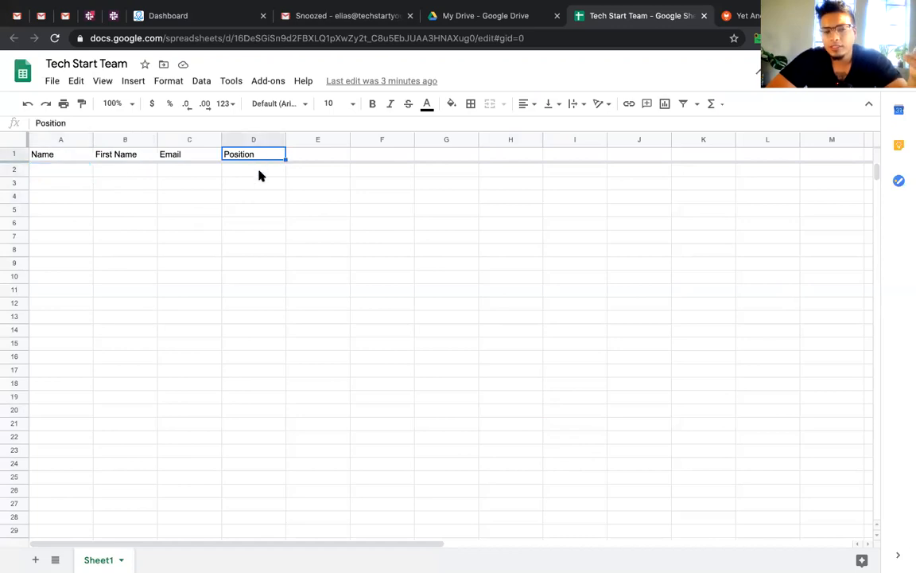
left_click(259, 172)
left_click(45, 170)
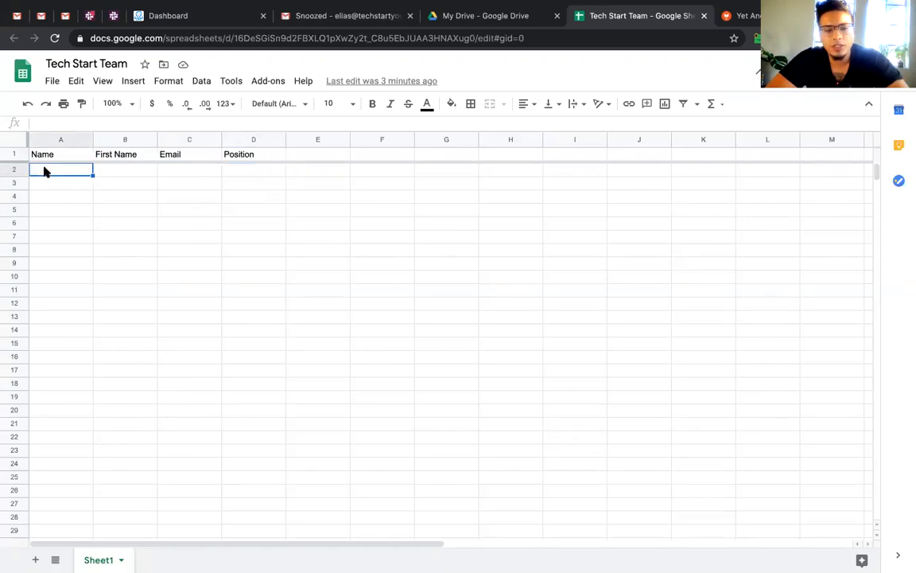
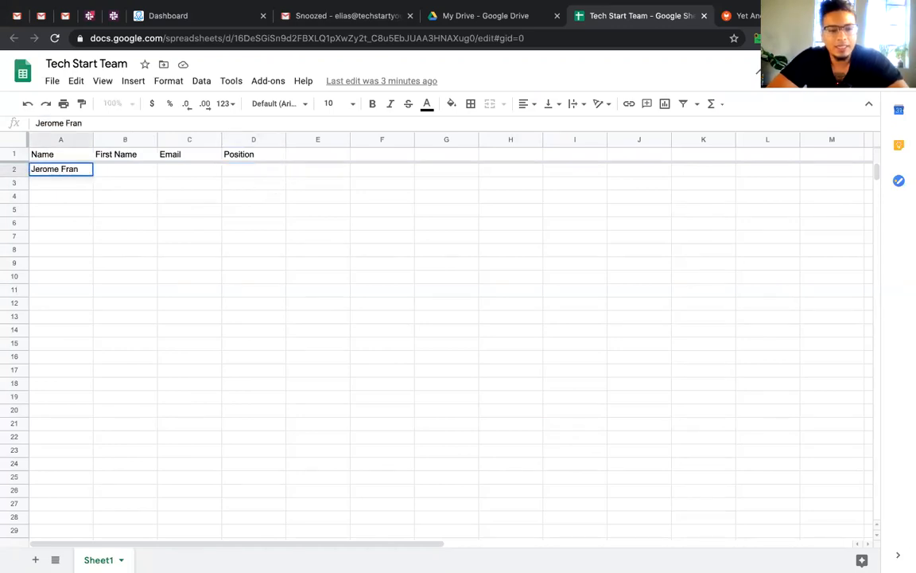
key("Tab")
type("Jerome")
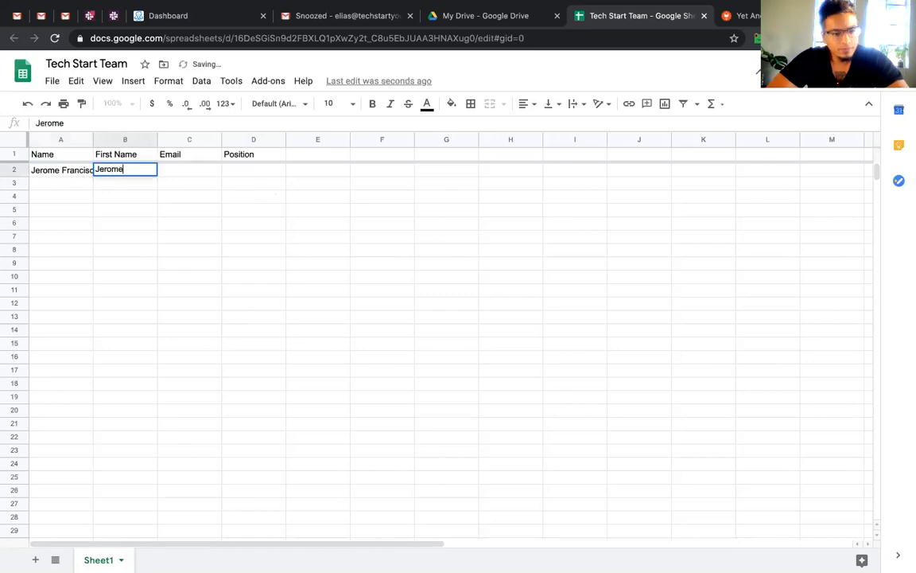
key("Tab")
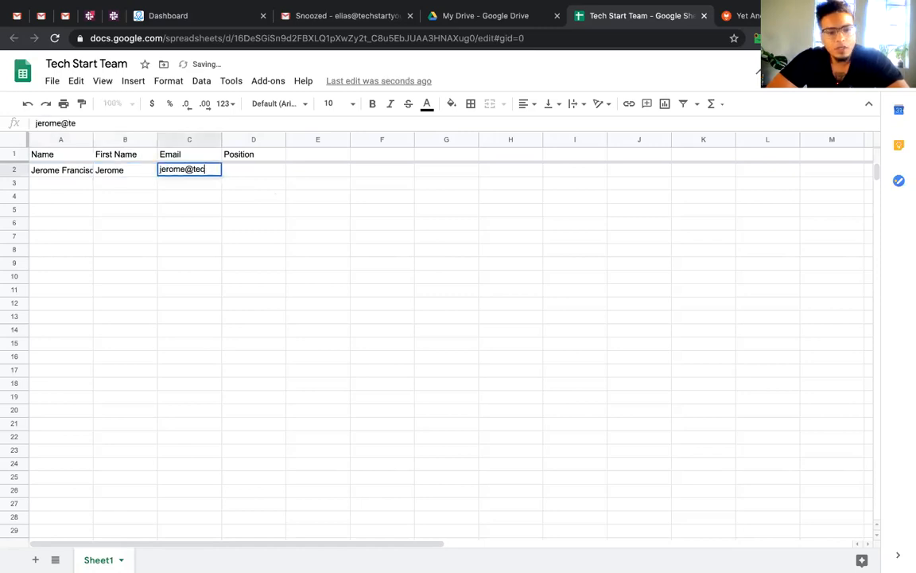
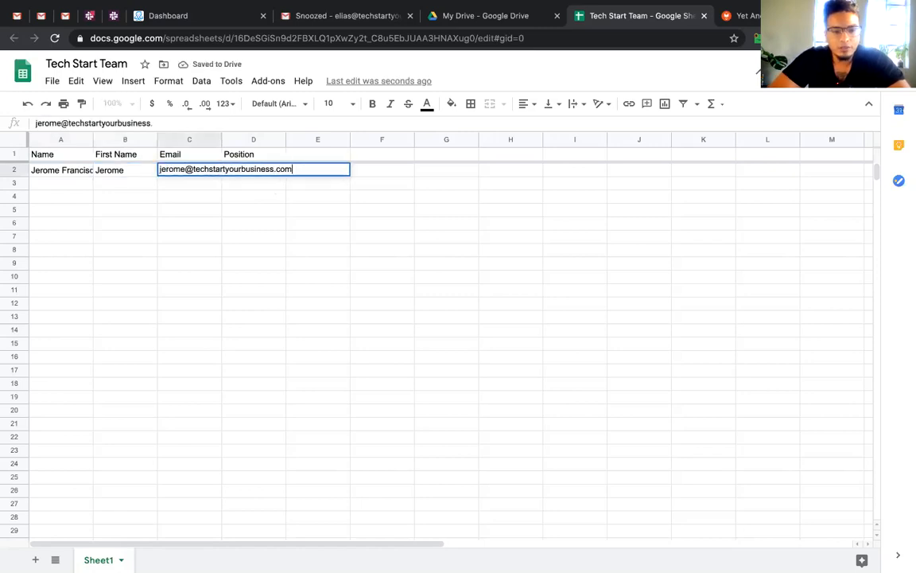
key("Tab")
type("Oper")
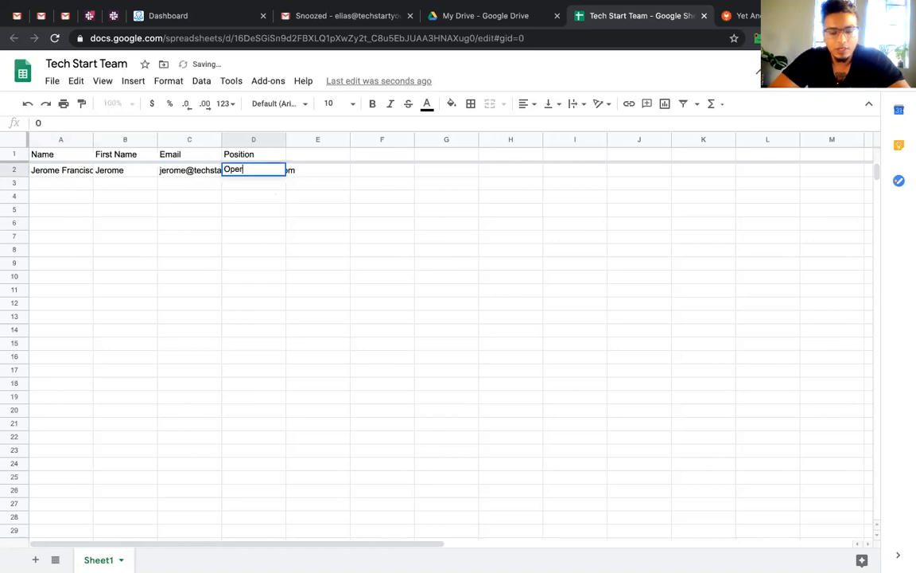
type("ations Directors")
key("Return")
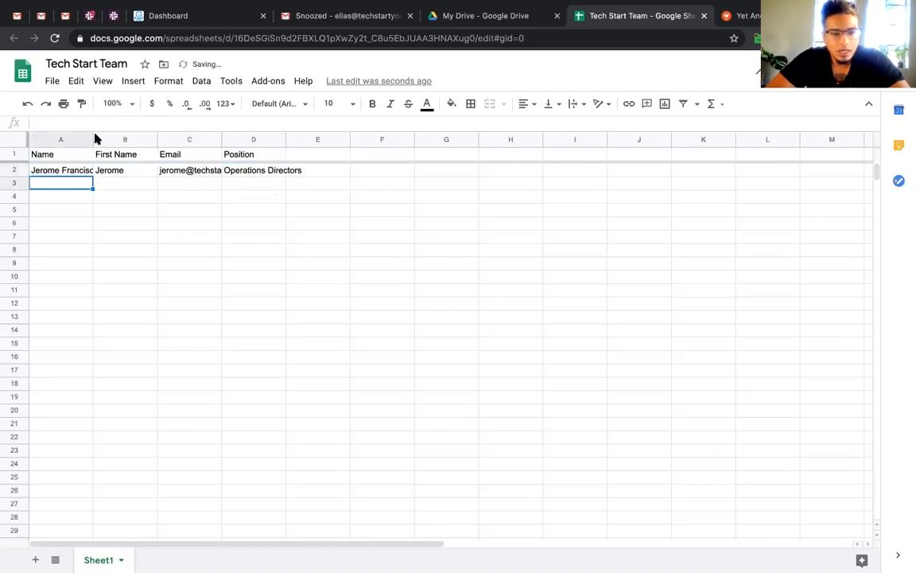
Select cells in column A and clear a stray '#' typed into B24
left_click(79, 171)
left_click_drag(79, 196, 80, 416)
left_click(132, 462)
type("#")
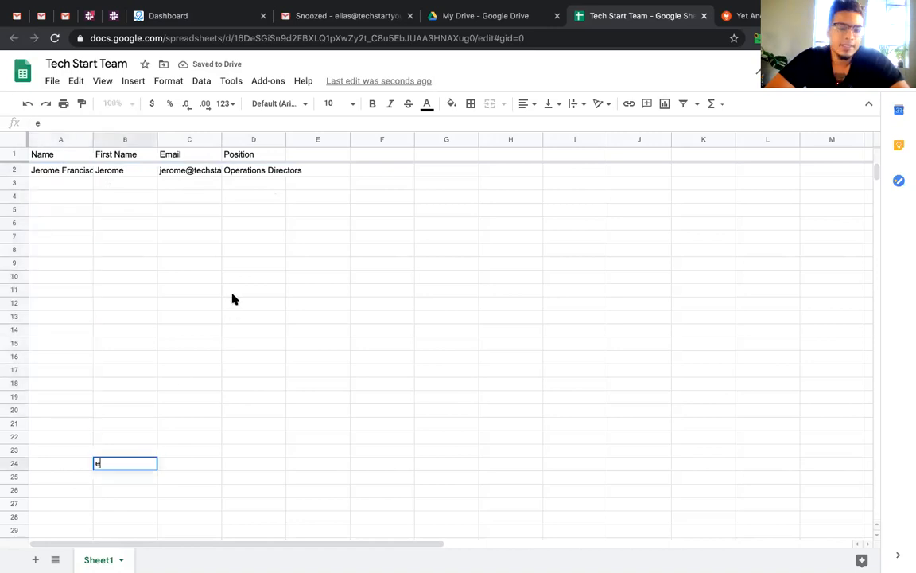
key("BackSpace")
key("Return")
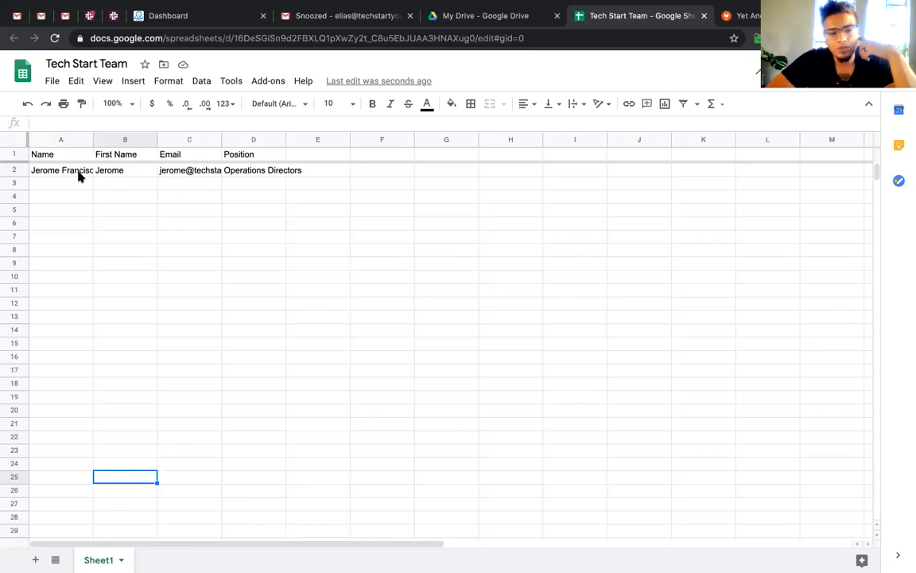
Correct D2 from 'Operations Directors' to 'Operations Director'
left_click_drag(80, 176, 235, 172)
left_click(244, 186)
left_click(263, 170)
key("BackSpace")
key("Return")
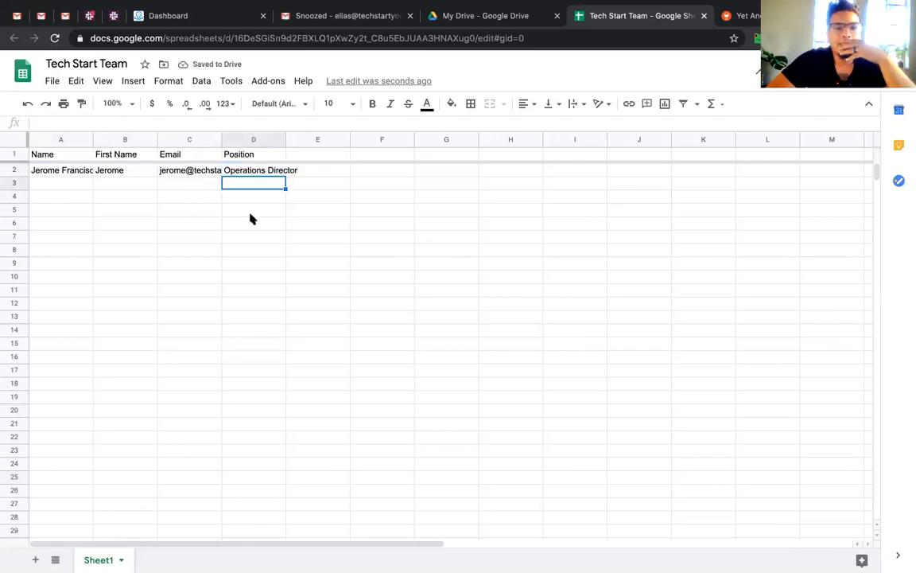
left_click(340, 23)
Enter the subject 'Hey {{First Name}}, we got a surprise', fixing the 'suprize' misspelling
left_click(532, 261)
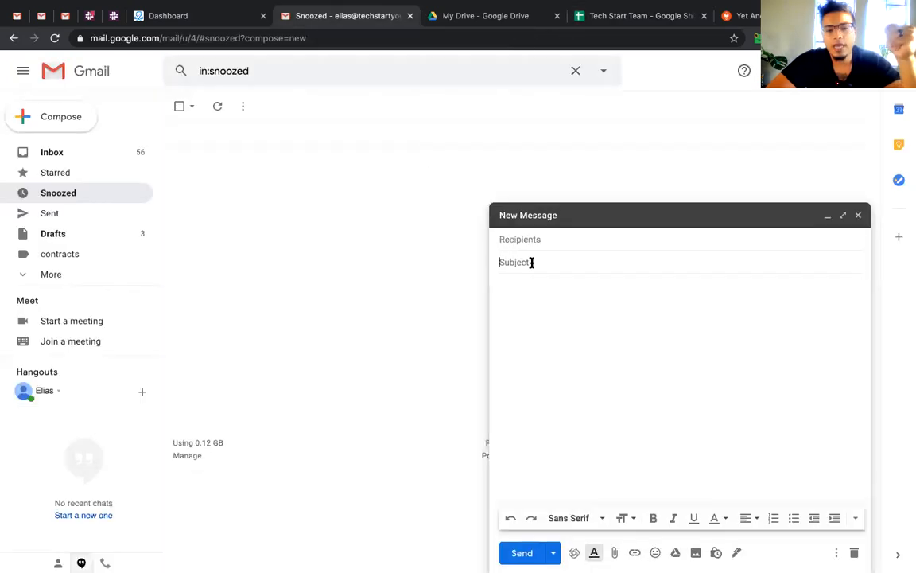
type("Hey {{")
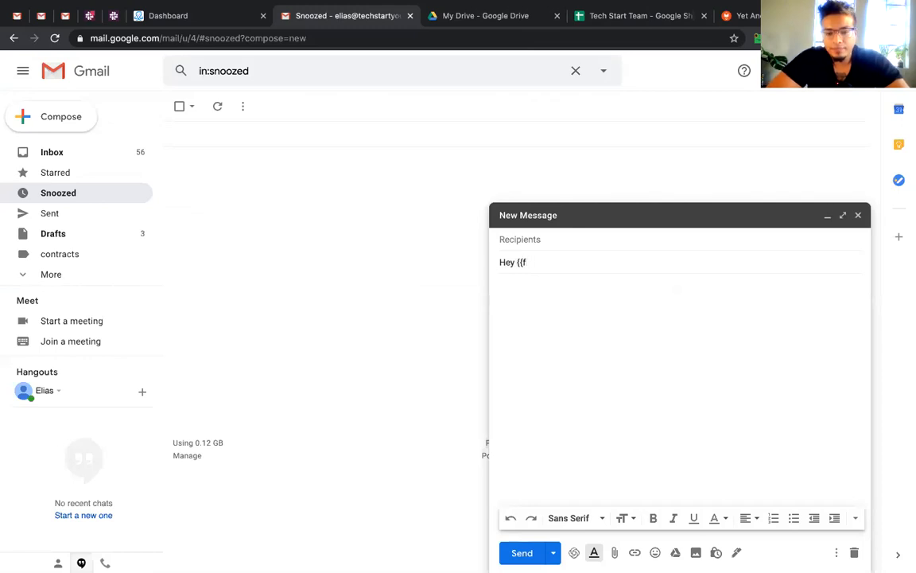
type("First Name}}, w")
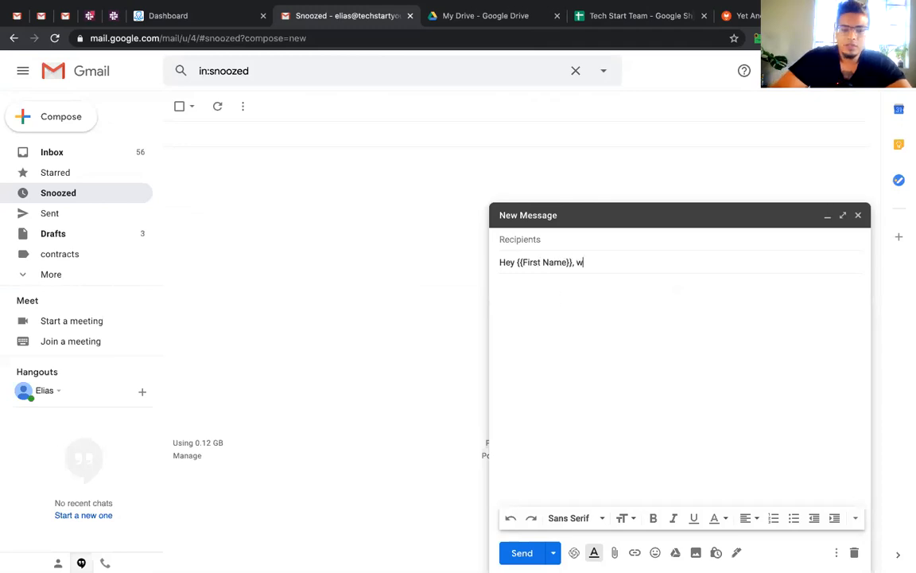
type("e got a suprize")
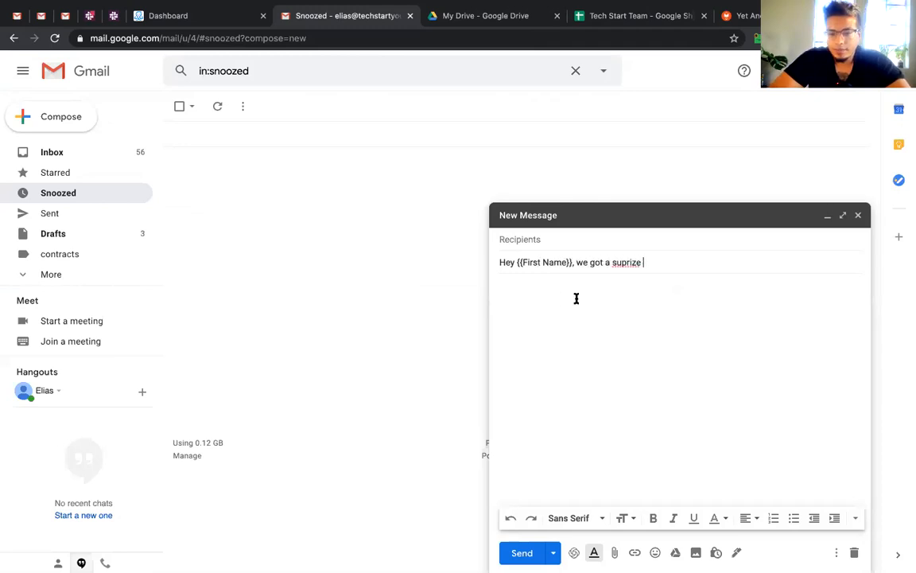
right_click(627, 264)
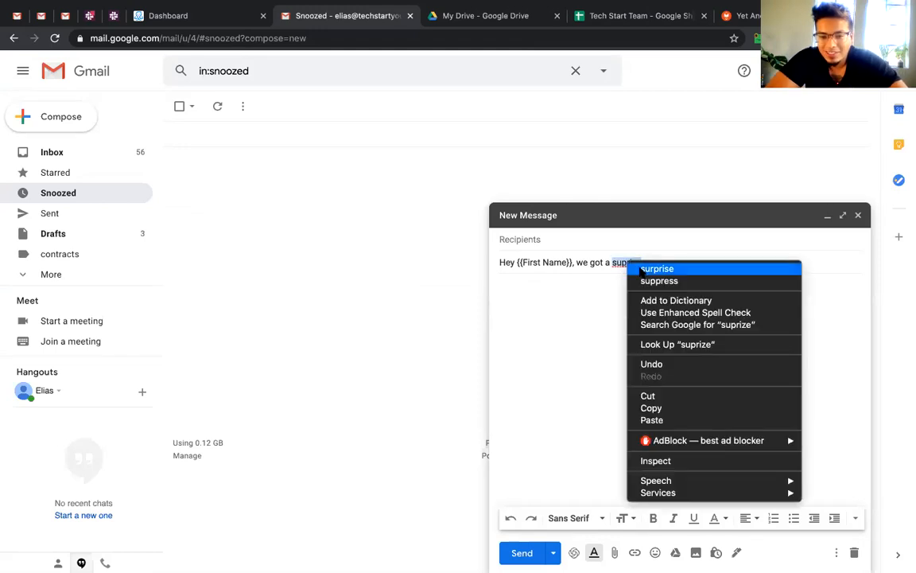
left_click(648, 268)
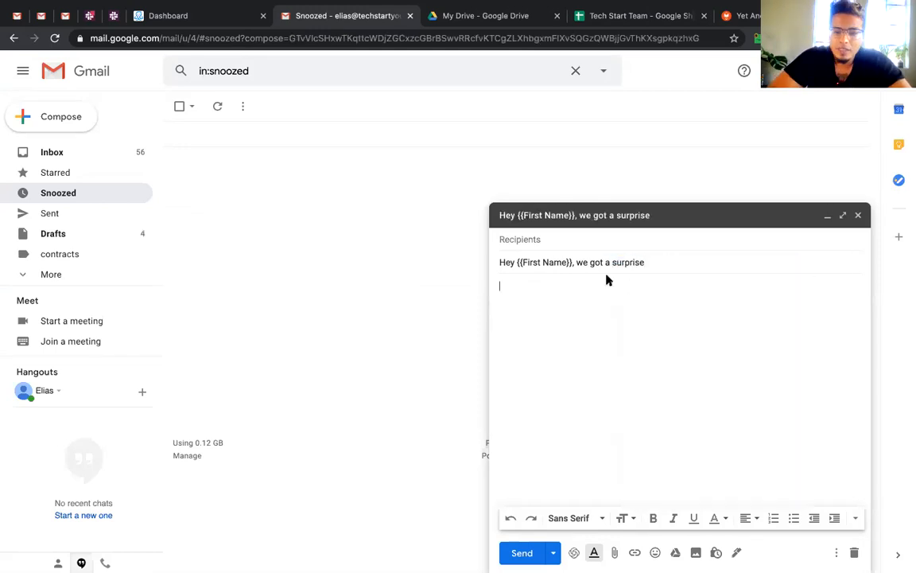
Copy the 'Hey {{First Name}},' greeting into the body and add 'Love your work' below it
left_click_drag(574, 262, 466, 261)
key("ctrl+c")
left_click(532, 302)
key("ctrl+v")
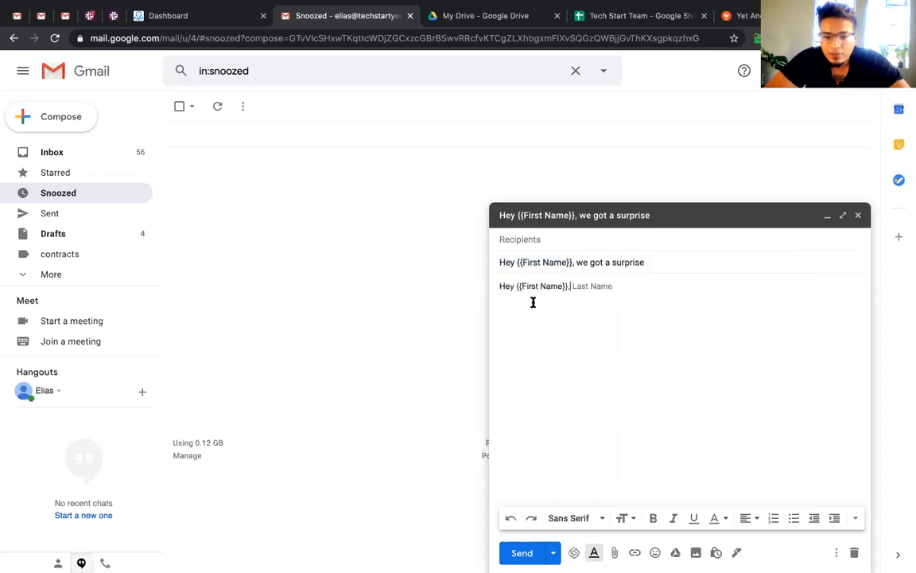
key("Return")
type("Love your work at")
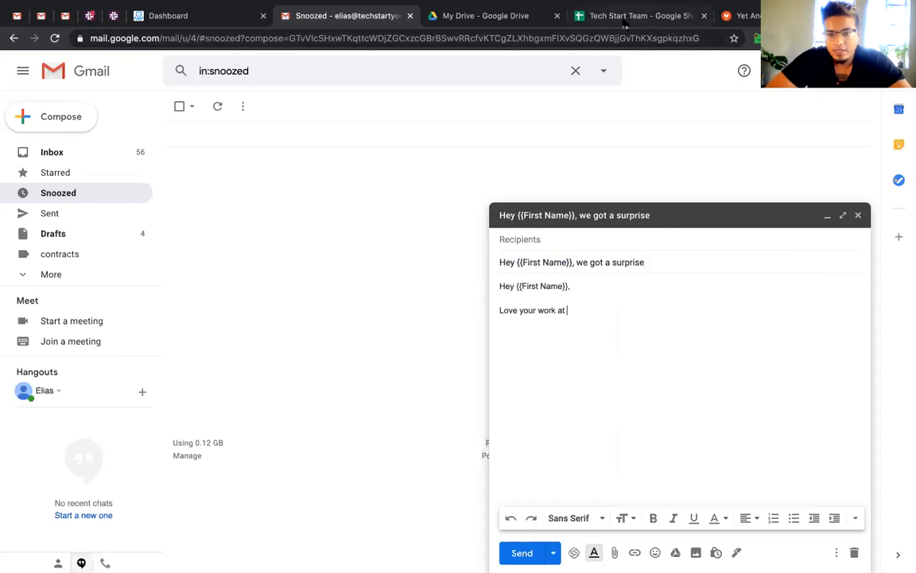
left_click(588, 16)
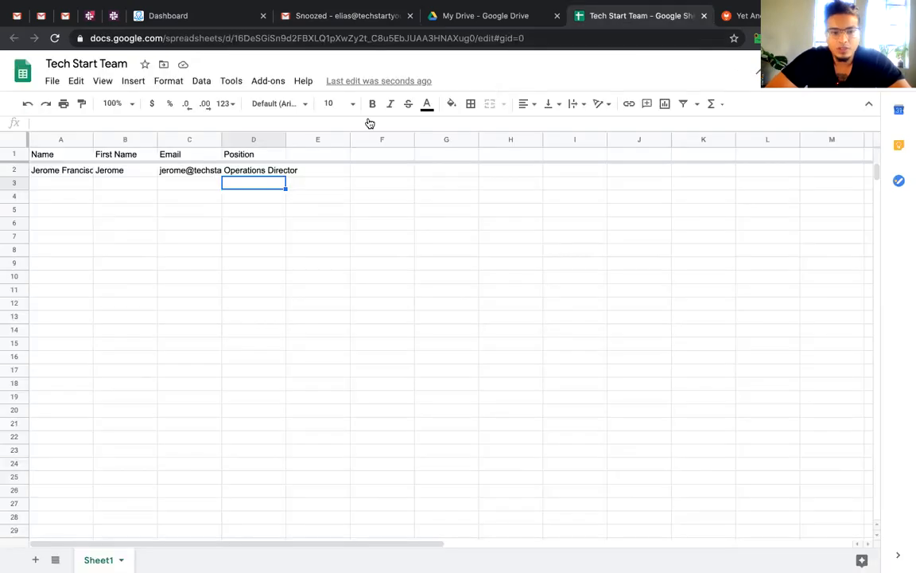
Move the empty column before Position, then enter header 'Company' and 'Tech Start' in D2
left_click(243, 139)
left_click(312, 139)
left_click_drag(312, 137, 247, 152)
type("Company")
key("Return")
type("Tech Start")
key("Return")
left_click(292, 184)
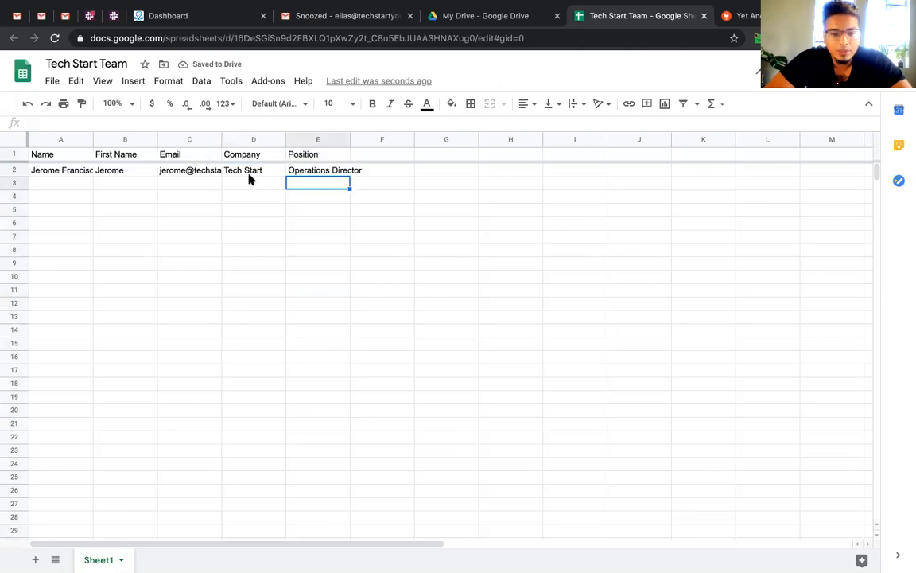
Add {{Company}} to the draft body so it reads 'Love your work at {{Company}}'
left_click(370, 13)
type("{{Compamny")
key("BackSpace")
key("BackSpace")
key("BackSpace")
type("ny}}")
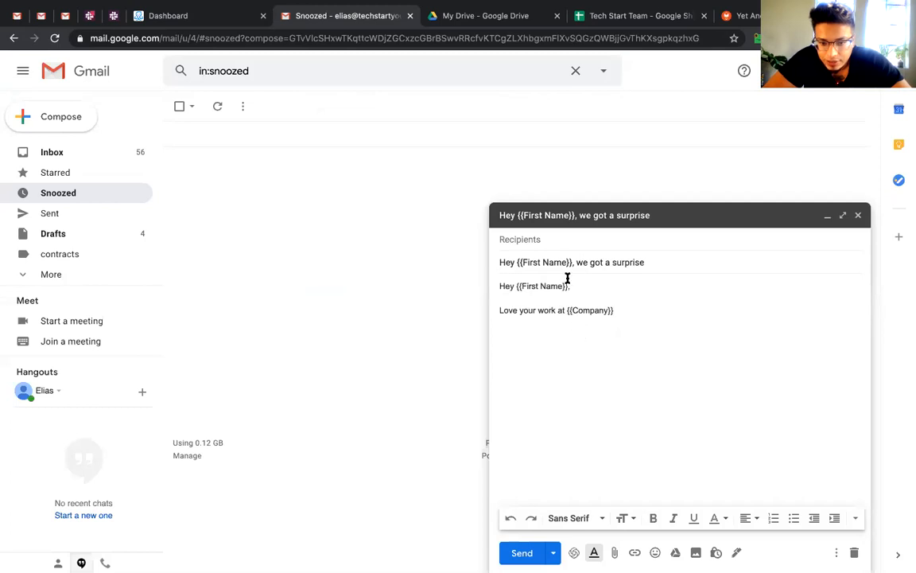
Check the Company, Tech Start, Position and Operations Director cells in the sheet
left_click(605, 18)
left_click(258, 155)
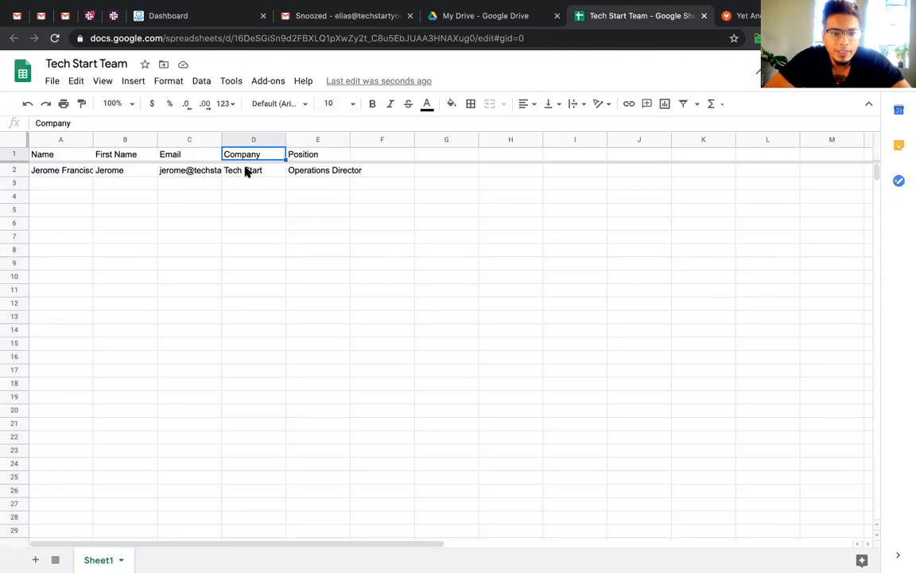
left_click(253, 170)
left_click(318, 156)
left_click(320, 174)
Add the line 'As {{Position}}, I see you've been able to do a lot of great work.'
left_click(343, 16)
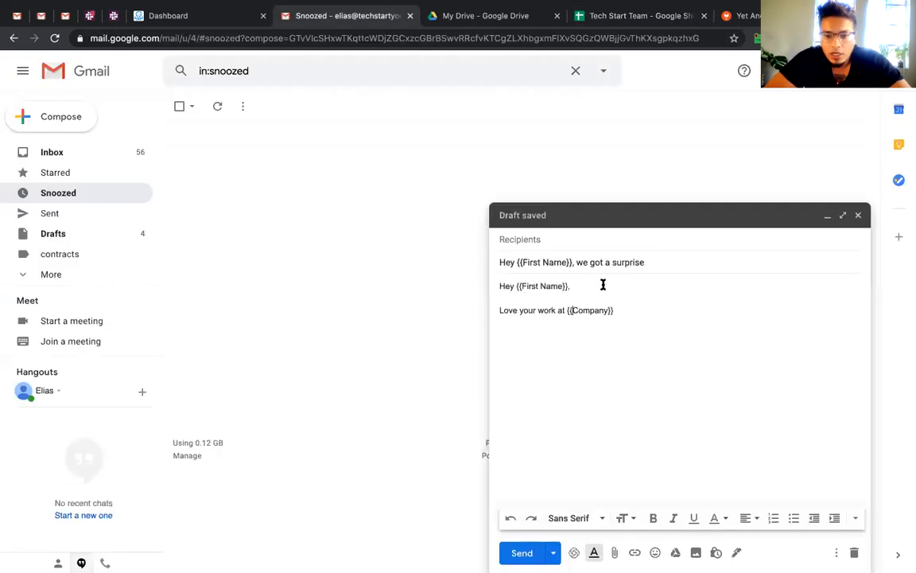
left_click(636, 311)
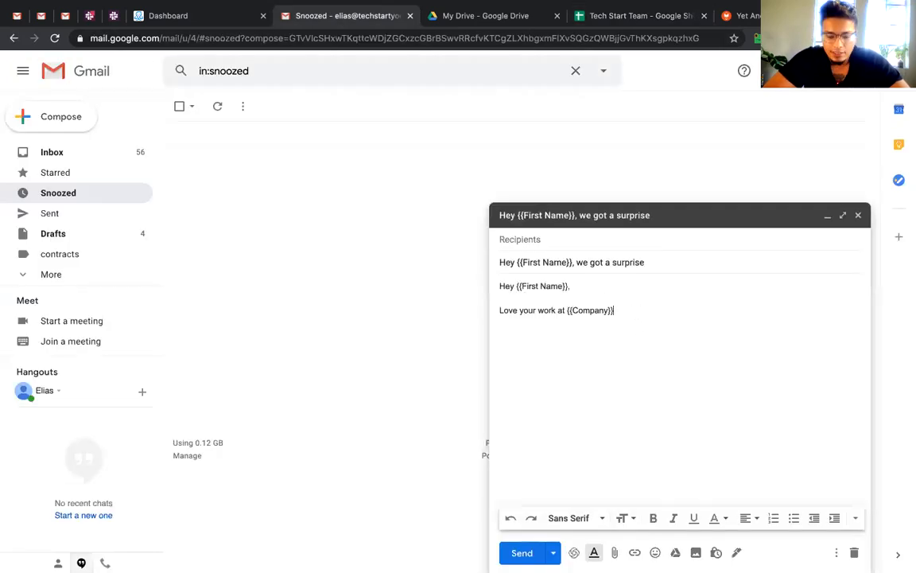
key("Return")
type("Would you be interested i")
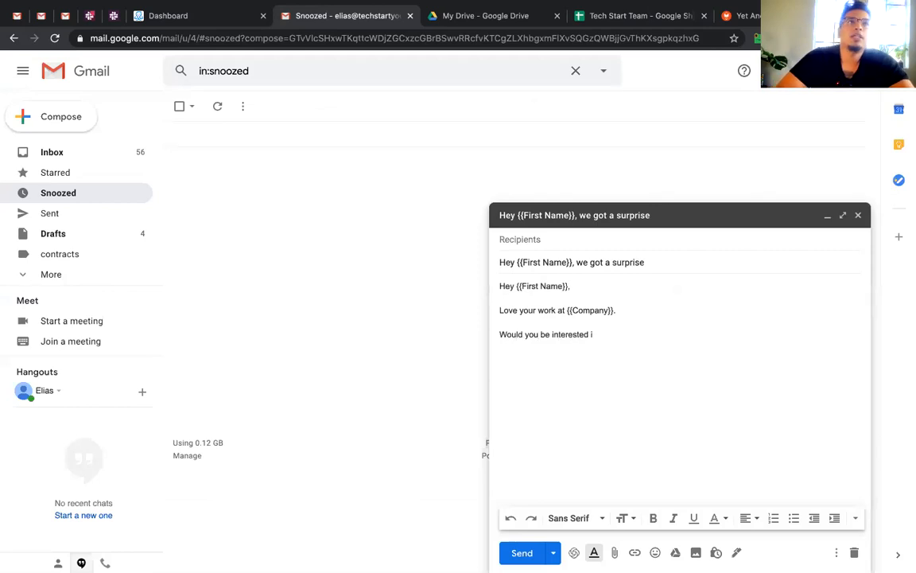
type("n")
left_click(637, 309)
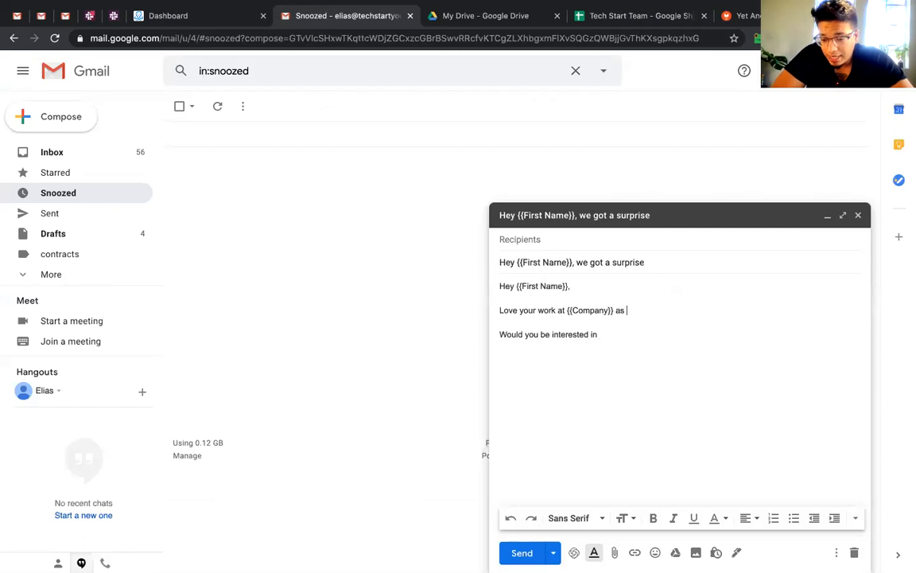
type("as {{Position}}.")
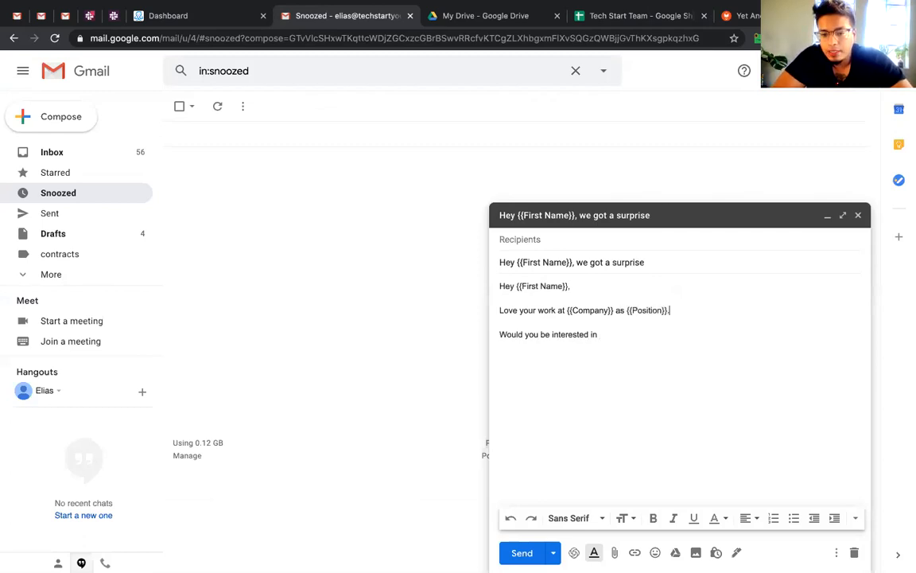
key("BackSpace")
key("BackSpace")
key("BackSpace")
key("BackSpace")
key("BackSpace")
key("BackSpace")
key("BackSpace")
key("BackSpace")
key("BackSpace")
key("BackSpace")
key("BackSpace")
key("BackSpace")
key("BackSpace")
key("BackSpace")
key("BackSpace")
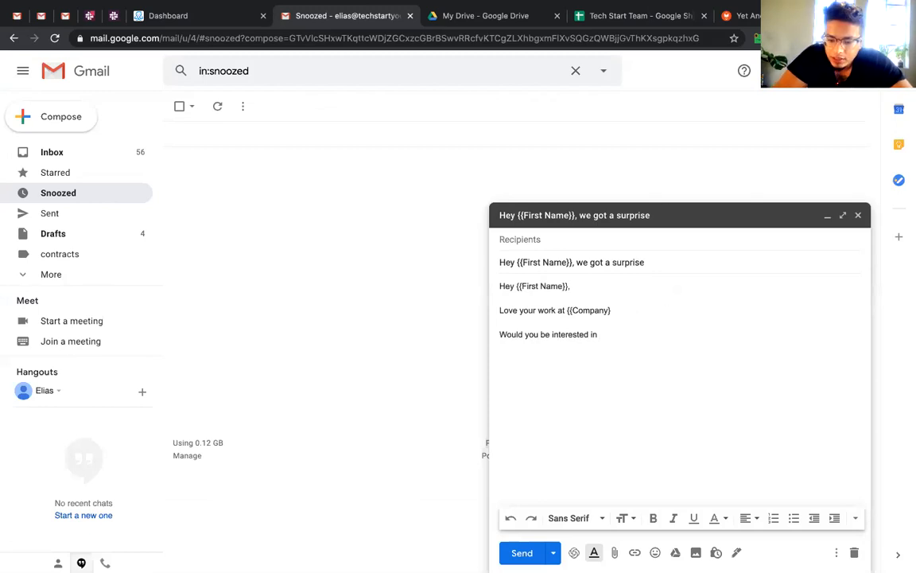
key("Return")
key("Return")
type("As {{Position}}, I see y")
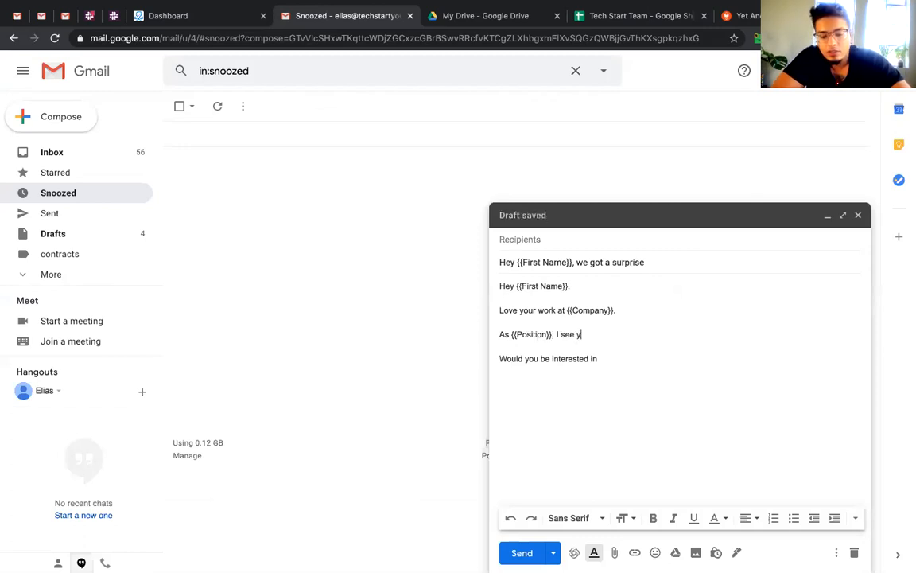
type("ou've been able to do a l")
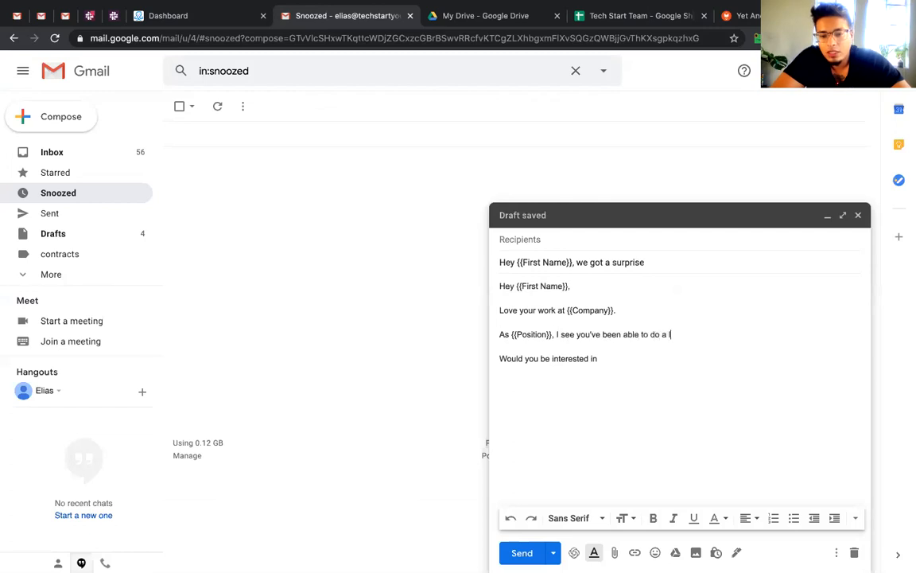
type("ot of great work.")
Add 'Would you be interested in talking about another opportunity?' and a 'Sincerely,' sign-off with the sender's name
key("Return")
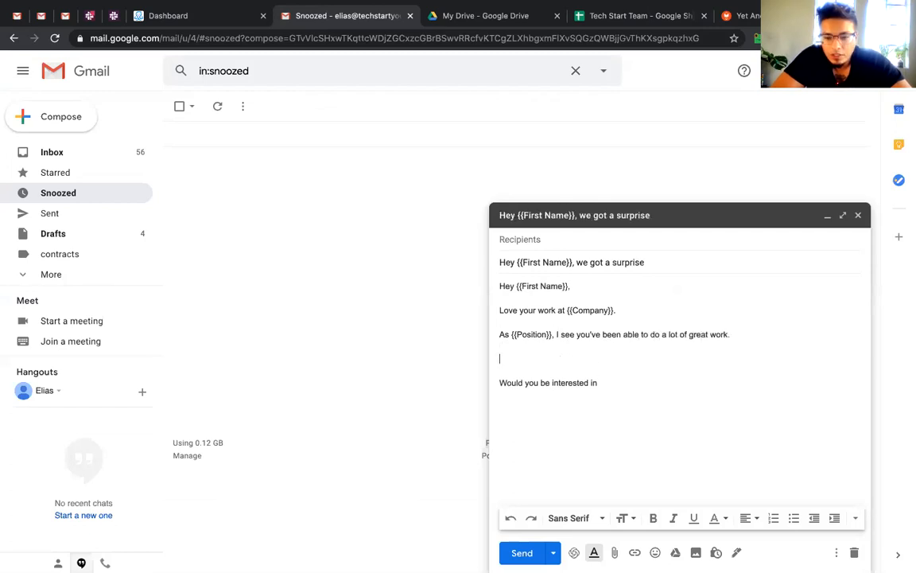
type("Would you be interested in talking about another o")
type("pportunity?  ")
type("Sincerely,")
key("Return")
type("Elias")
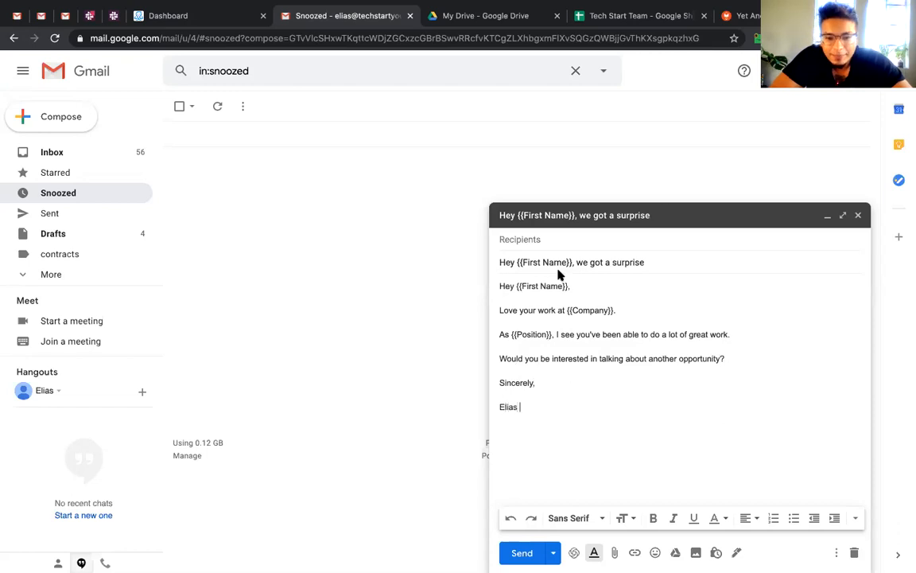
key("Up")
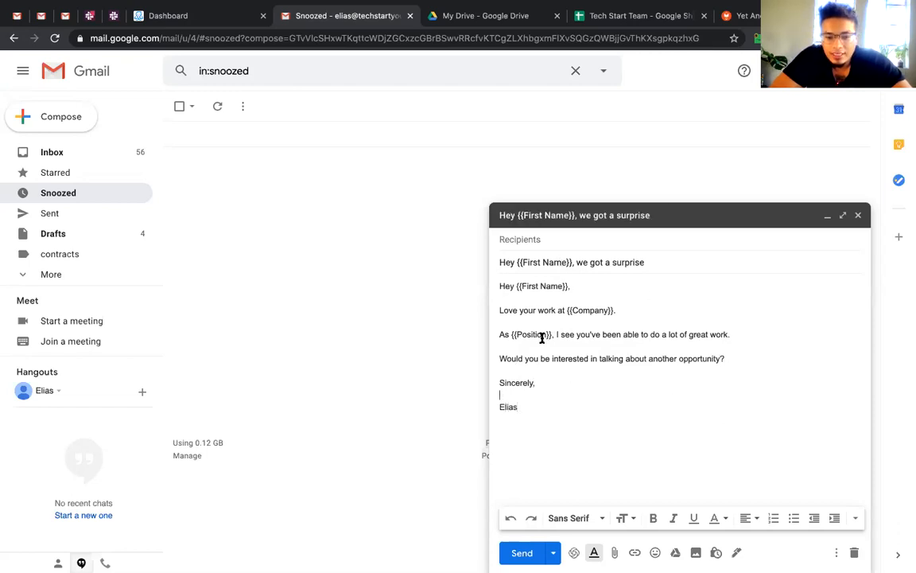
left_click(620, 16)
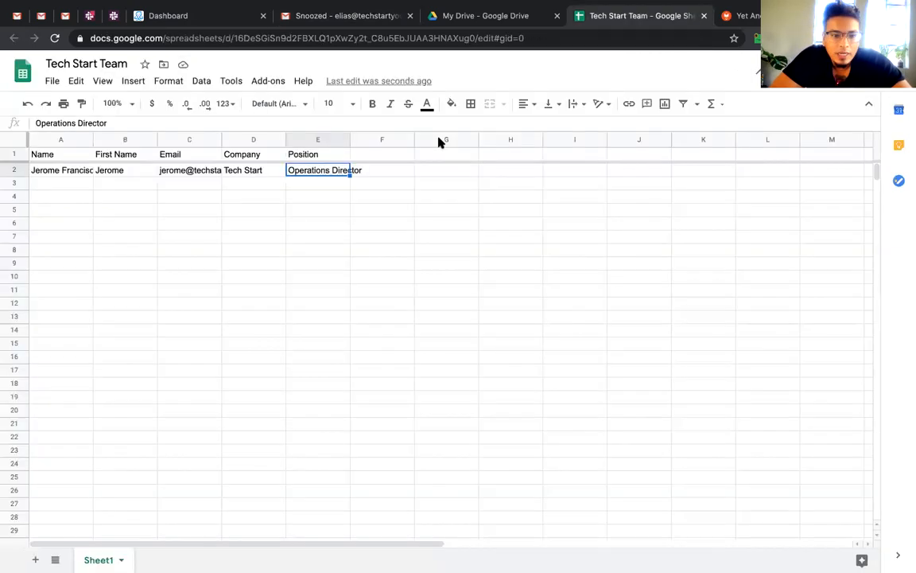
Open the add-on marketplace and search for 'yet anot'
left_click(423, 199)
left_click(259, 83)
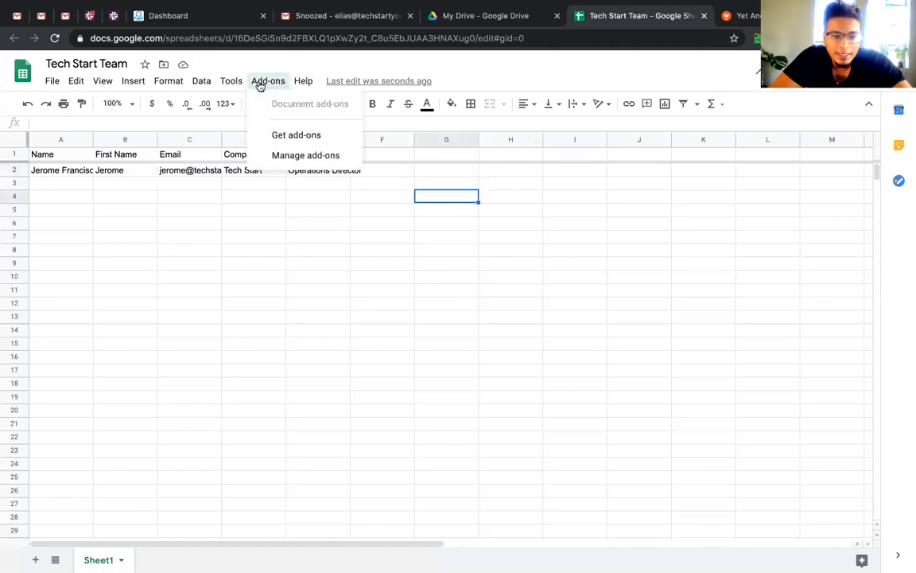
left_click(301, 137)
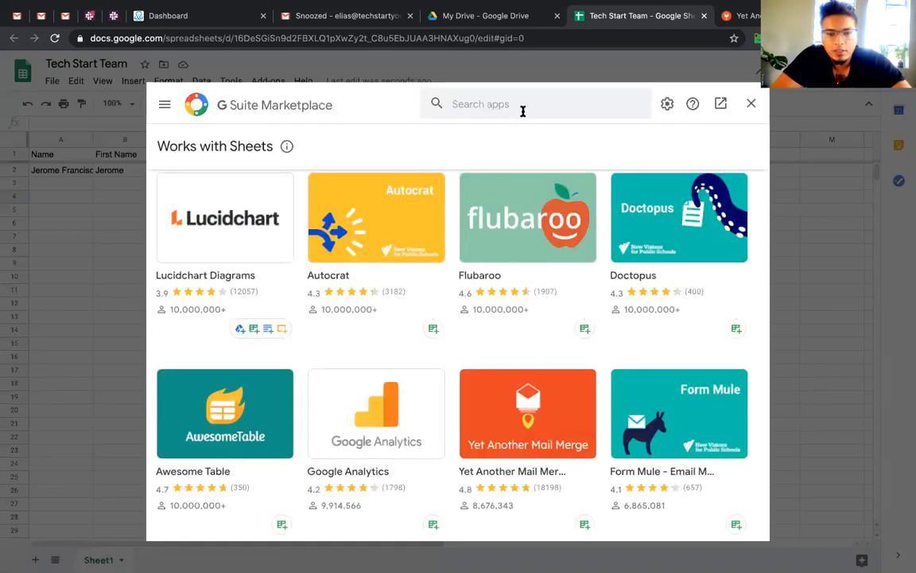
left_click(523, 108)
type("yet anot")
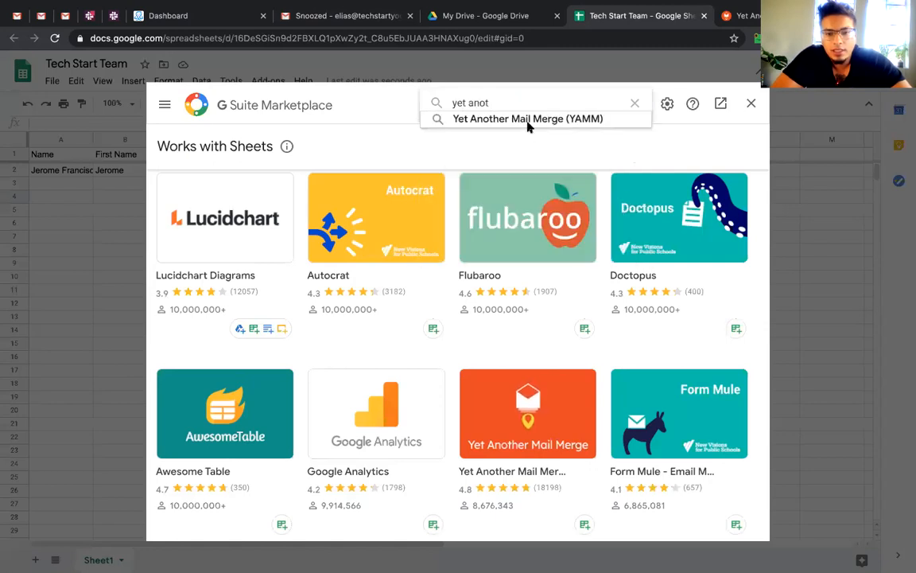
left_click(528, 121)
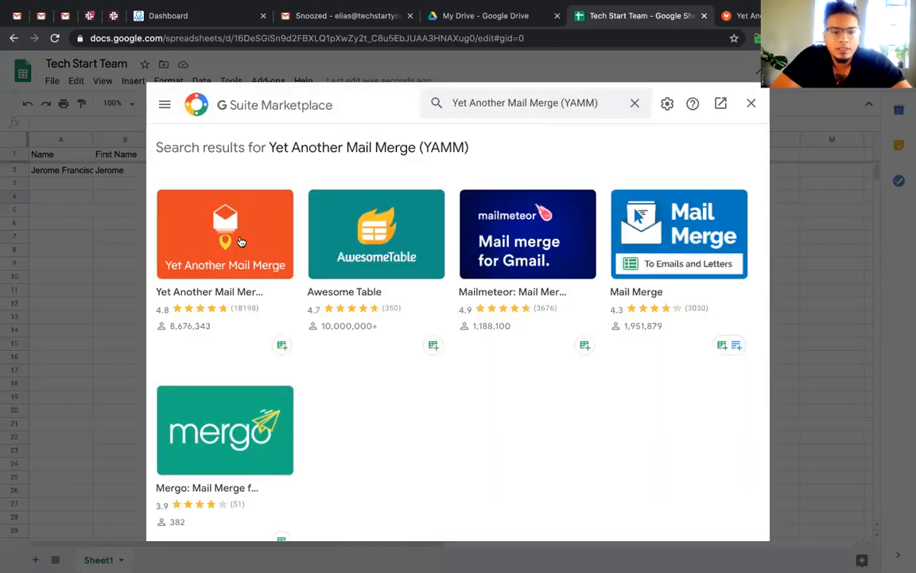
Install Yet Another Mail Merge and continue past the Get ready to install prompt
left_click(241, 242)
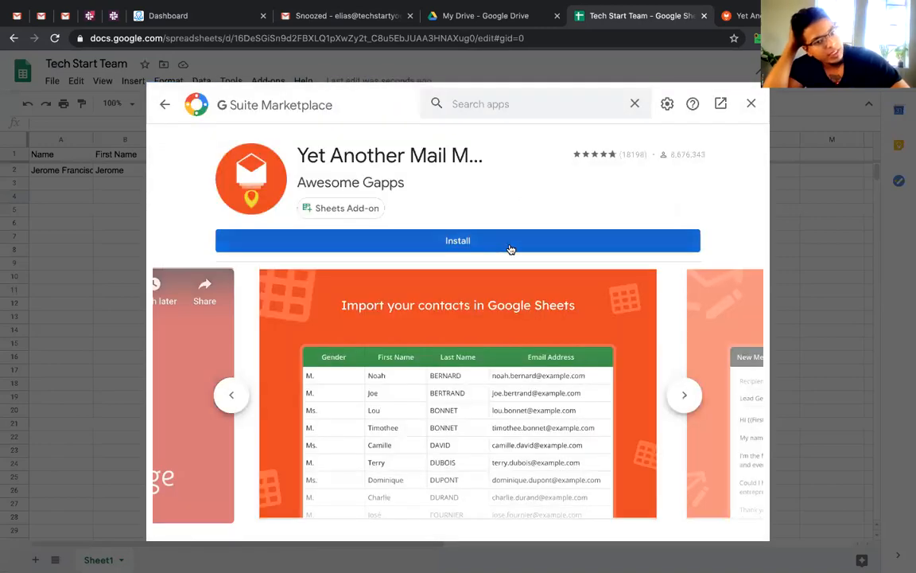
left_click(510, 247)
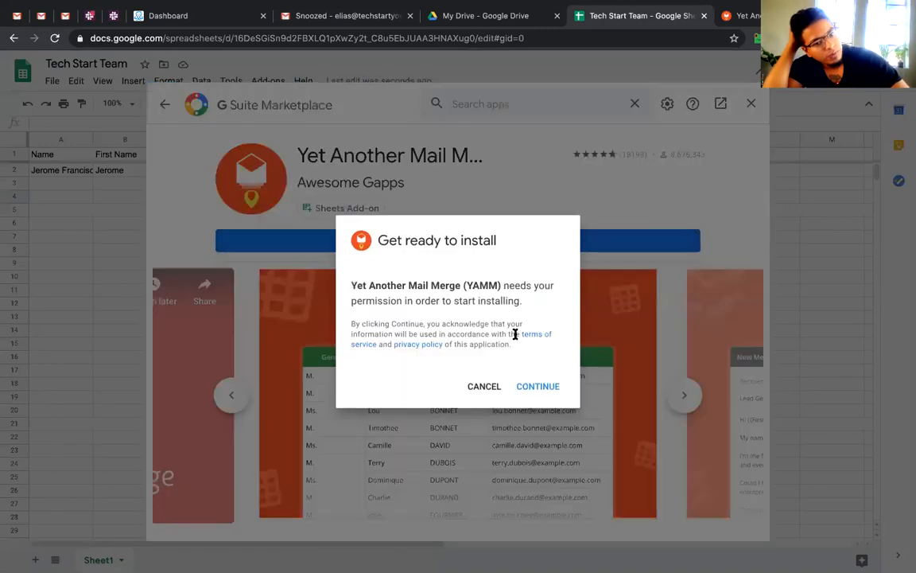
left_click(552, 389)
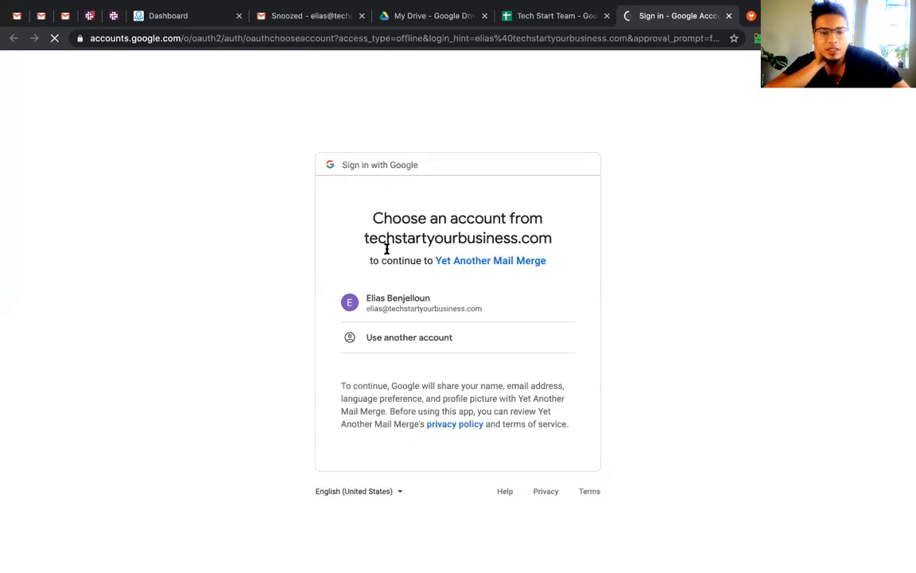
Choose the Google account and allow Yet Another Mail Merge access to it
left_click(454, 308)
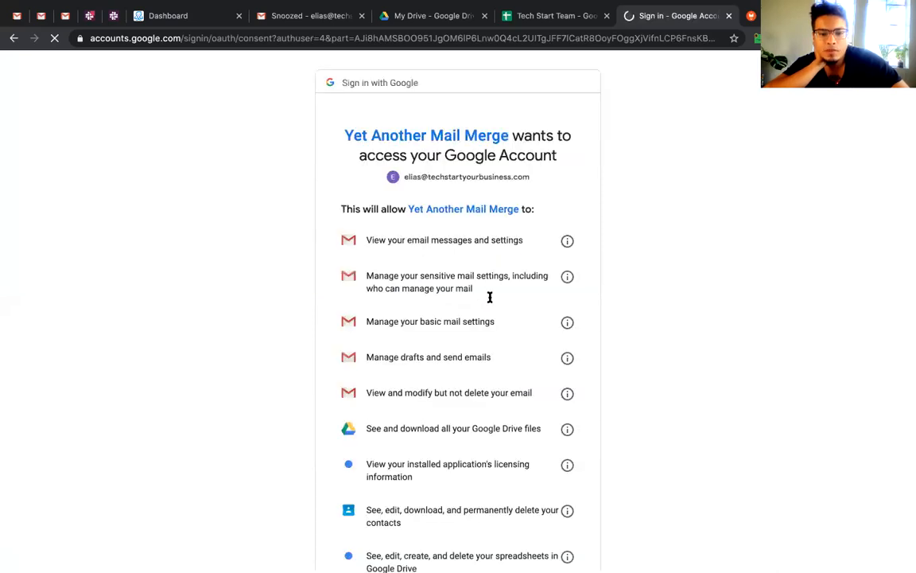
scroll(490, 296, "down", 10)
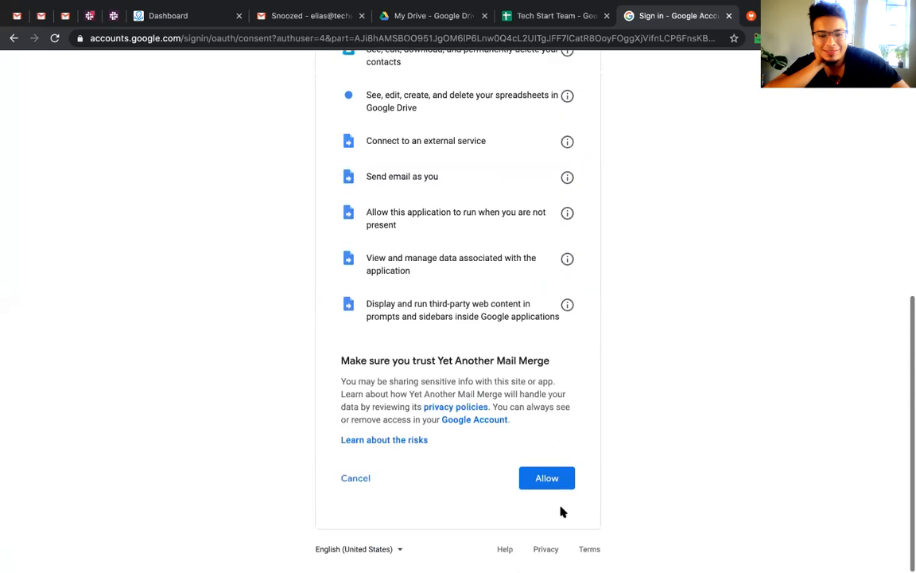
left_click(544, 477)
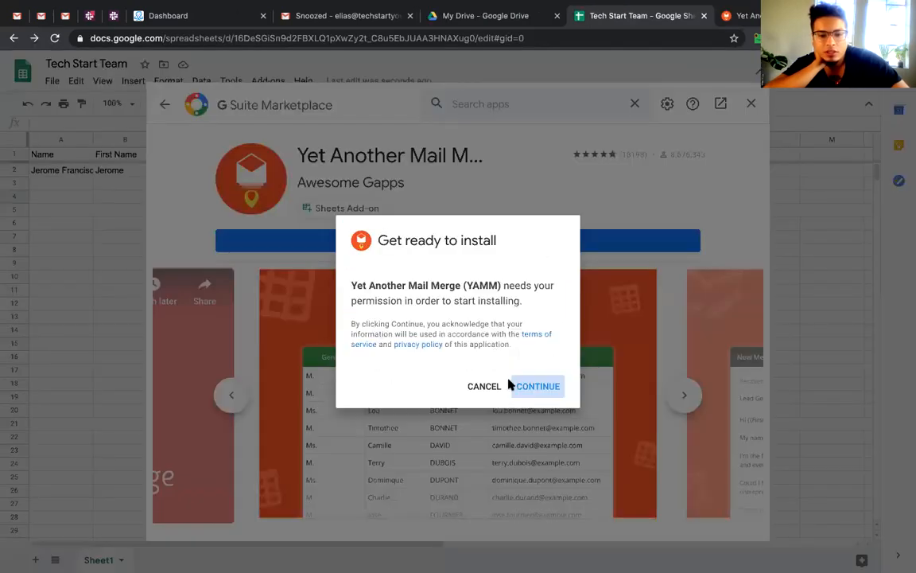
Finish the install, close the Marketplace and loading dialog, then open Add-ons > Yet Another Mail Merge
left_click(511, 386)
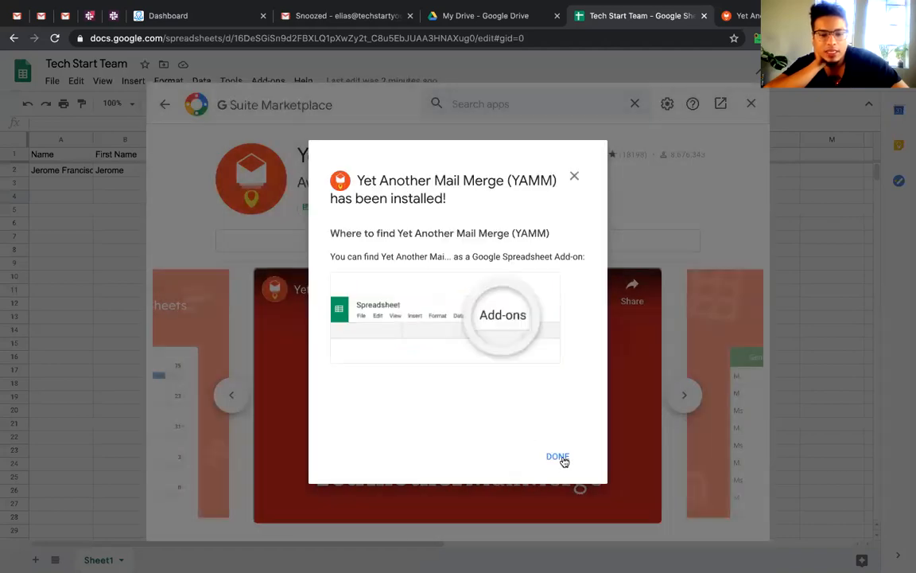
left_click(560, 459)
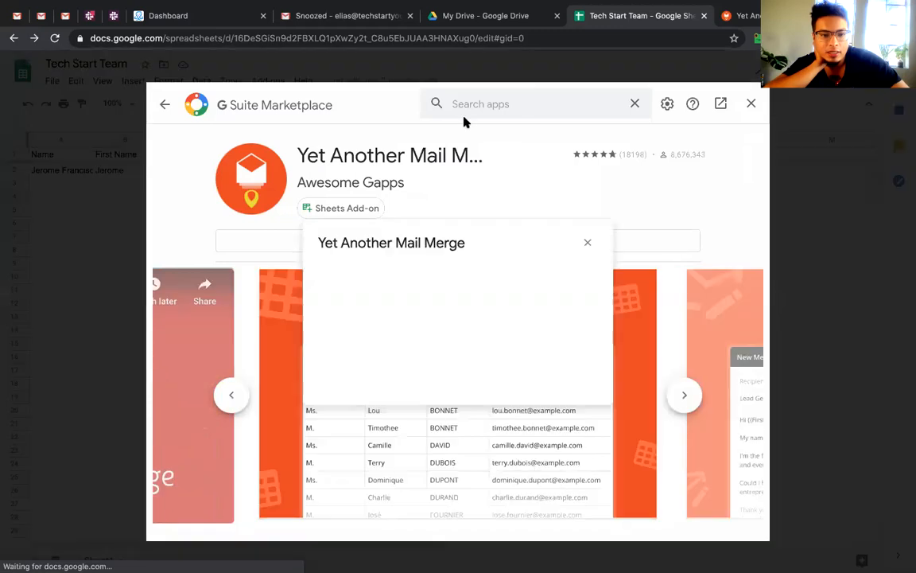
left_click(750, 104)
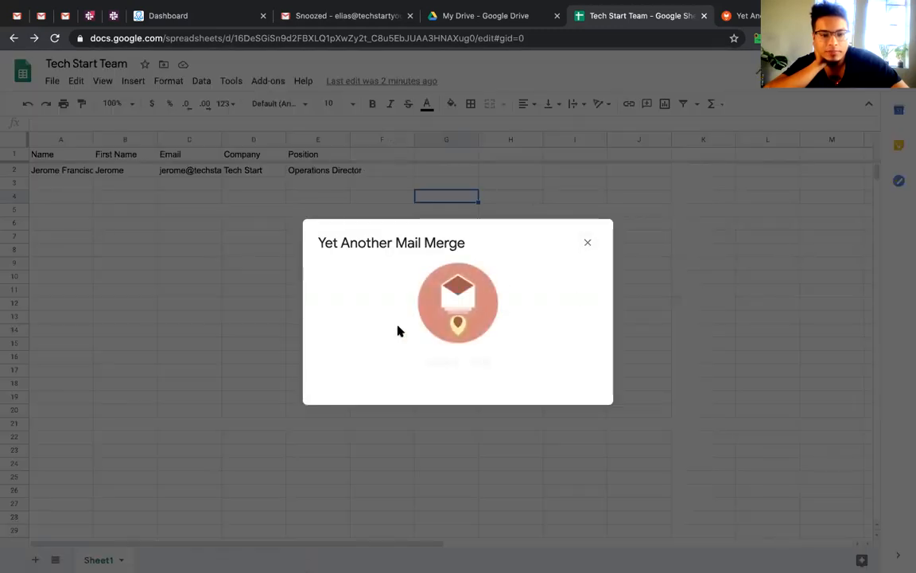
left_click(586, 243)
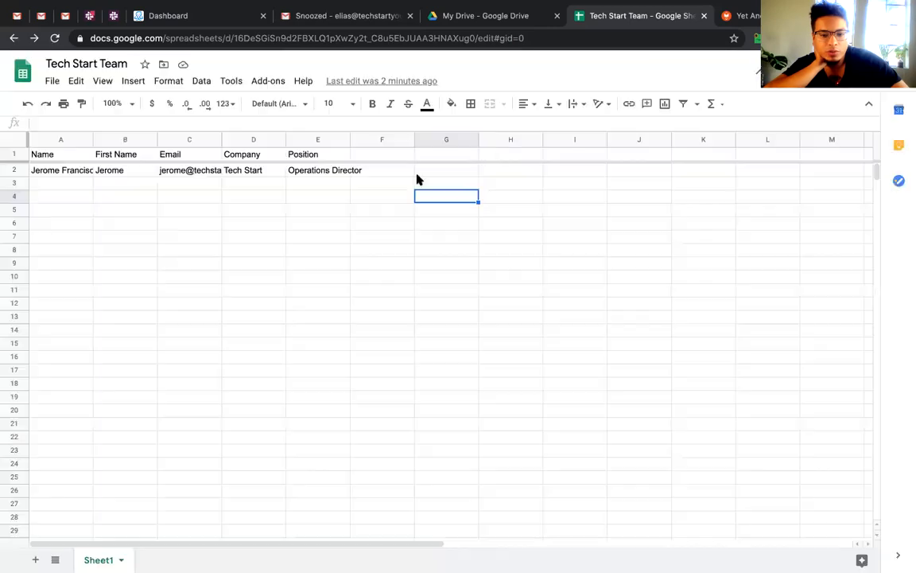
left_click(268, 81)
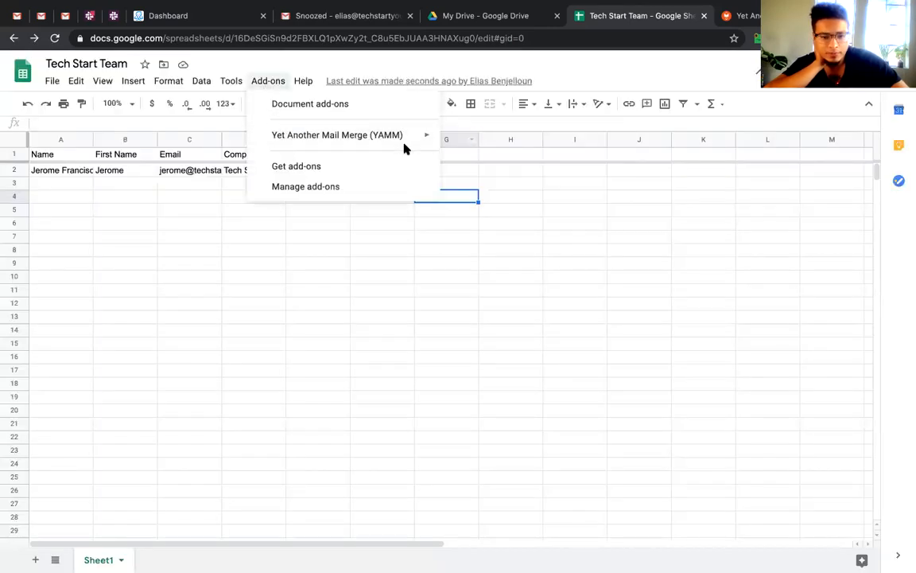
mouse_move(408, 141)
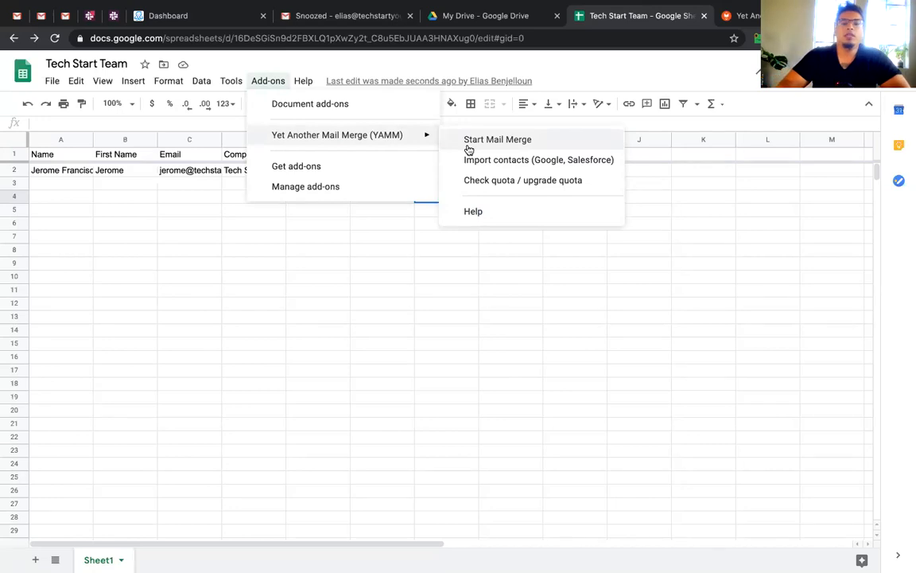
Launch a new mail merge past the plan notice and enter the sender's name in Sender Name
left_click(469, 142)
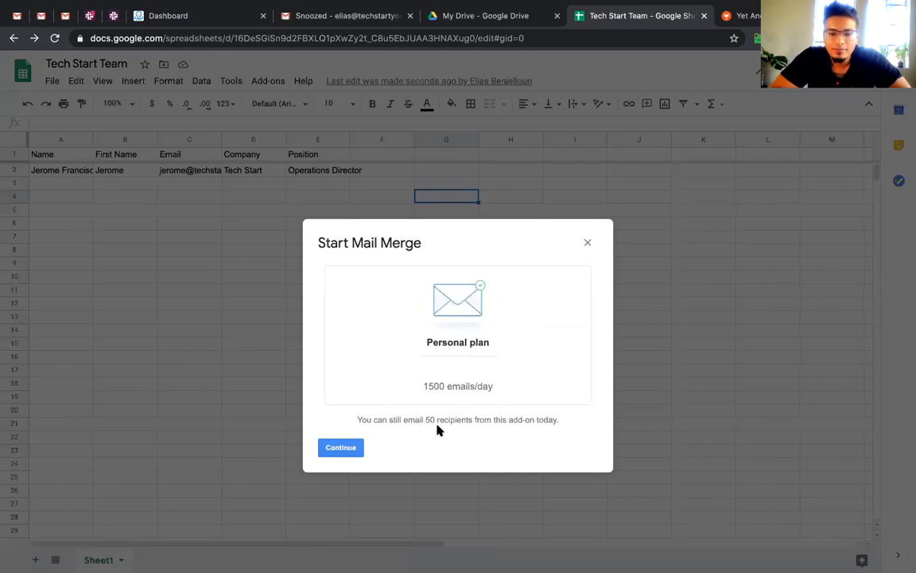
left_click(350, 449)
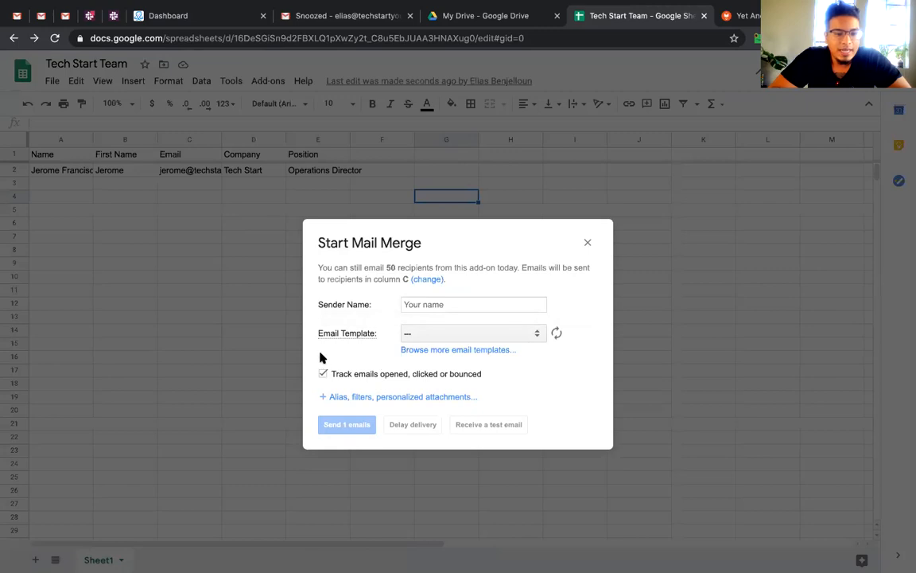
left_click(433, 308)
type("Elias Benjelloun")
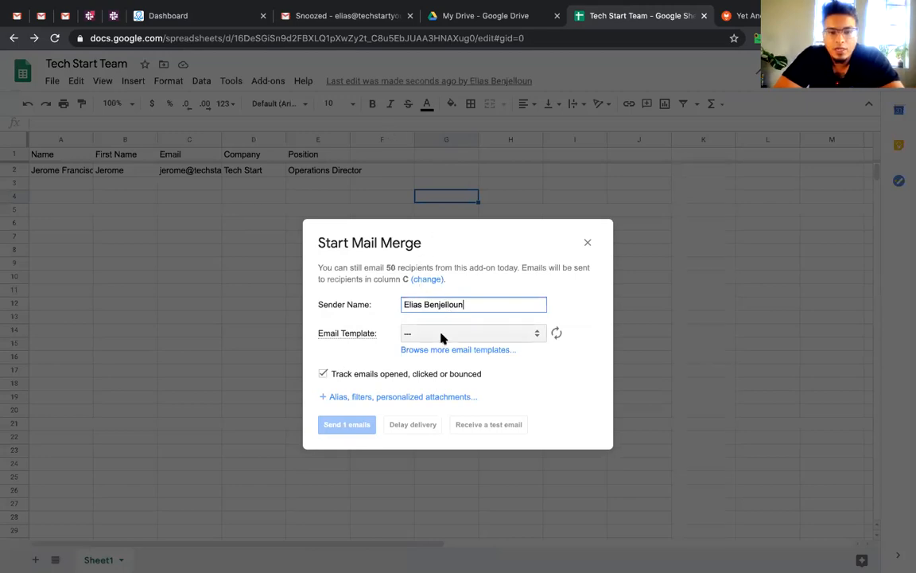
left_click(342, 15)
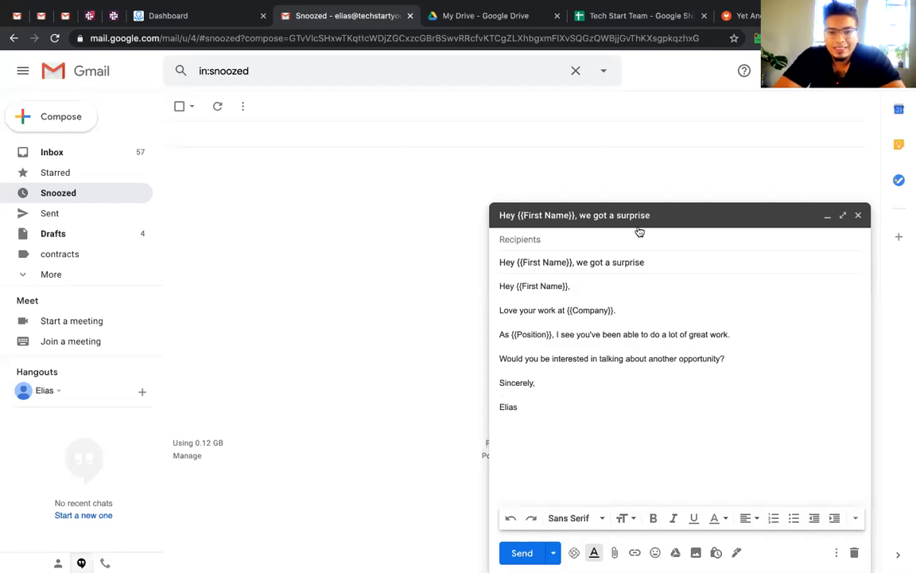
Pick the 'Hey {{First Name}}, we got a surprise' draft as the email template and refresh the template list
left_click(657, 18)
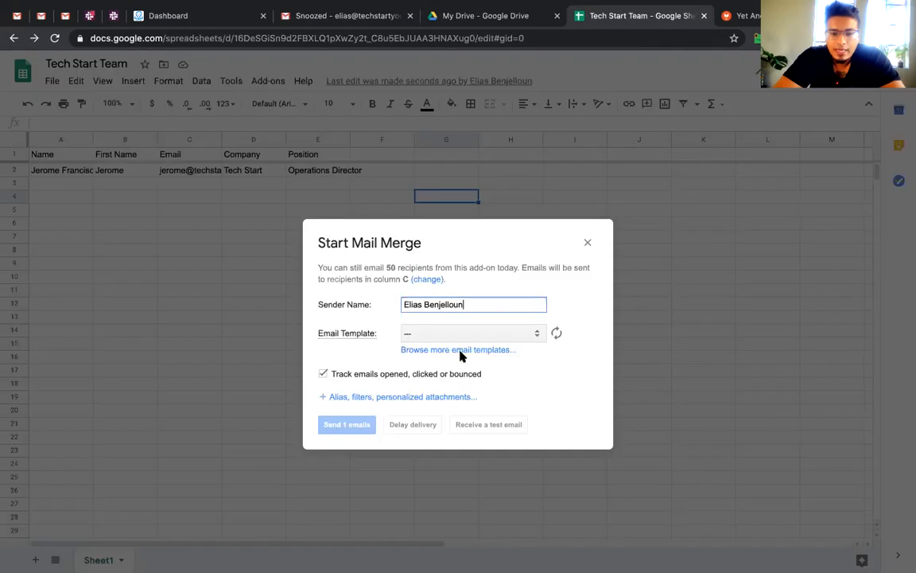
left_click(467, 337)
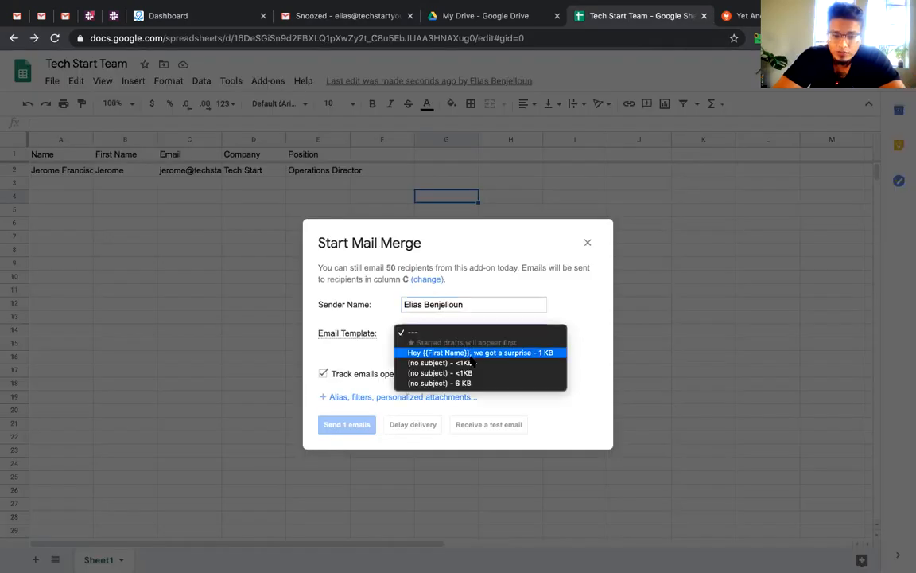
left_click(477, 354)
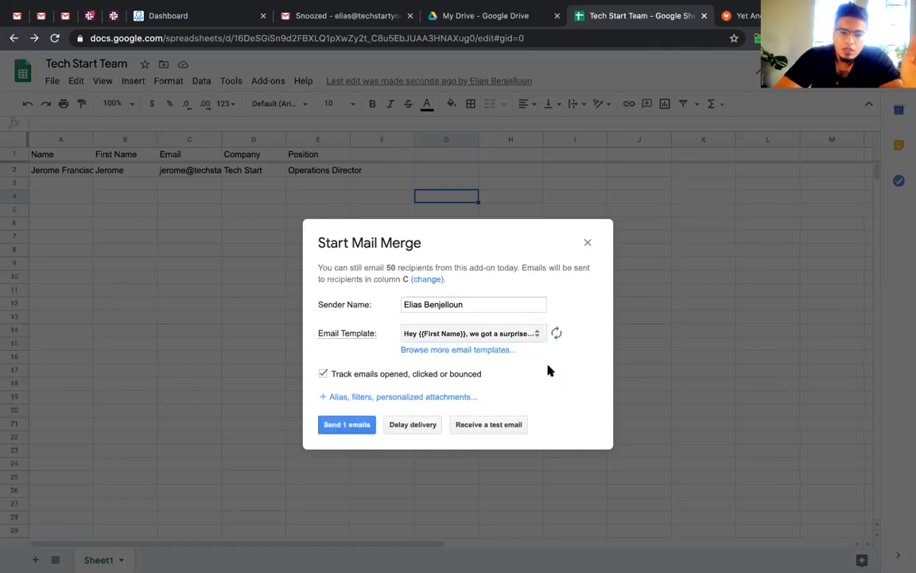
left_click(334, 21)
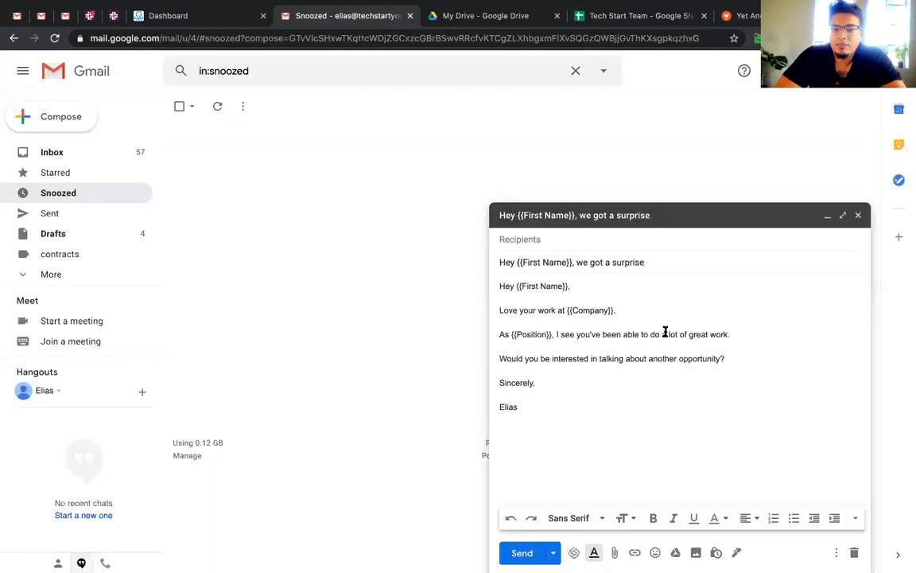
type("asd")
key("BackSpace")
key("BackSpace")
key("BackSpace")
key("BackSpace")
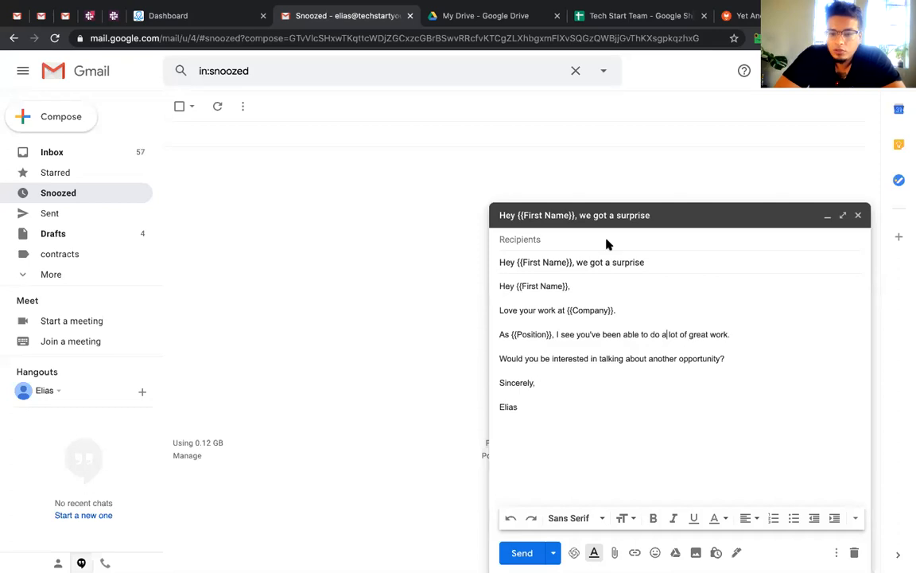
left_click(640, 17)
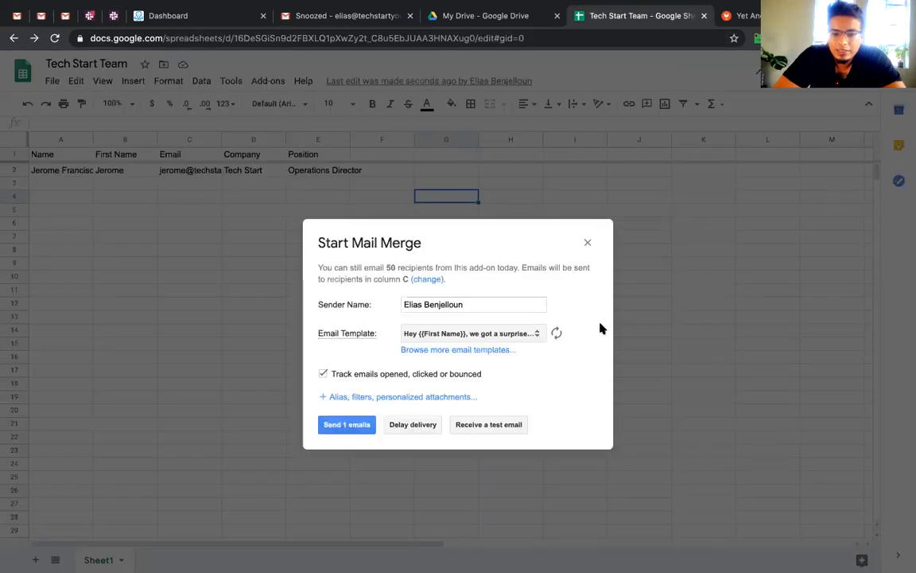
left_click(558, 335)
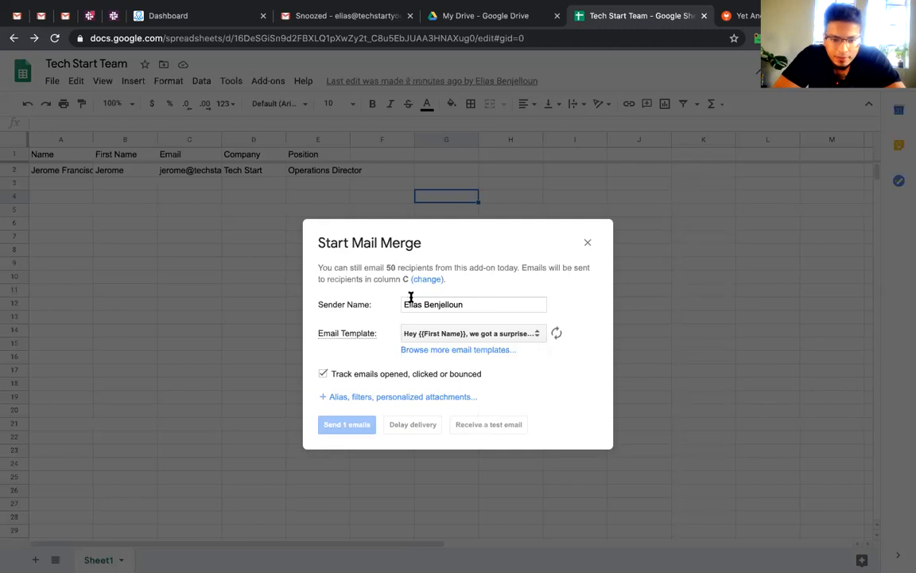
Close the Gmail template draft and the Start Mail Merge form, keeping email tracking on
left_click(310, 16)
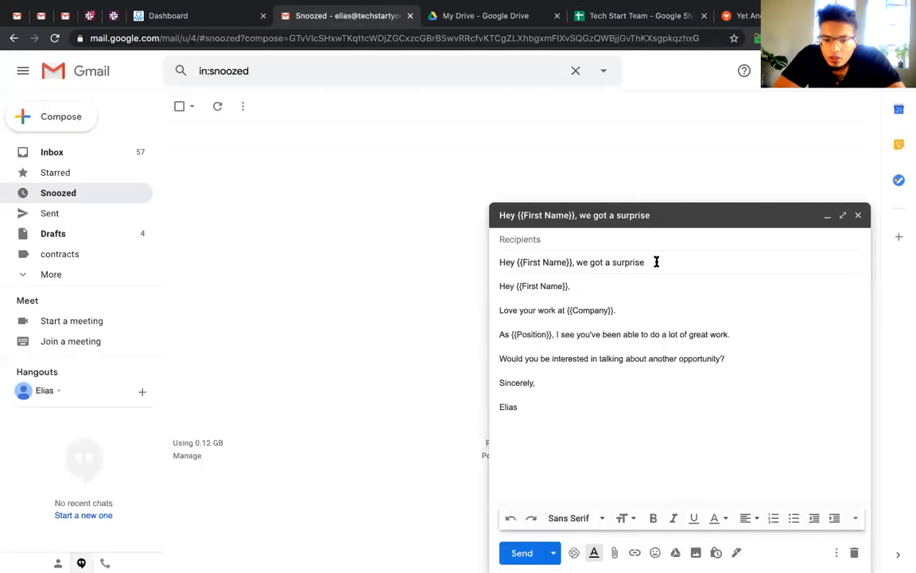
left_click(859, 215)
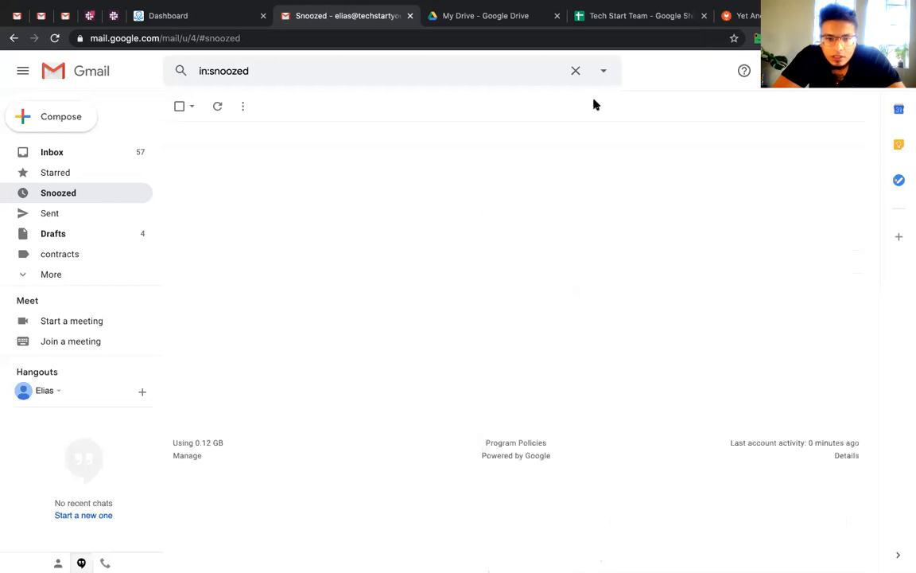
left_click(592, 16)
left_click(407, 374)
left_click(410, 373)
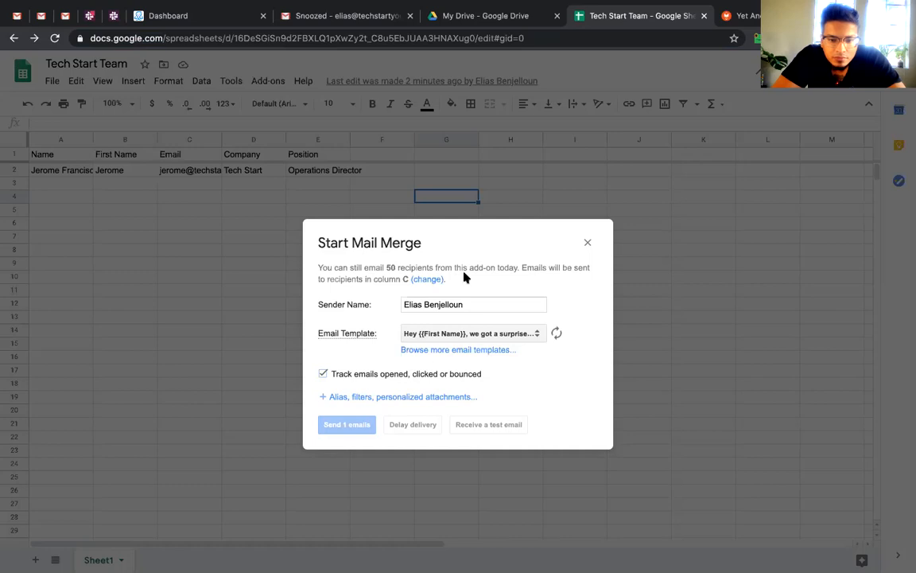
left_click(588, 244)
left_click(360, 331)
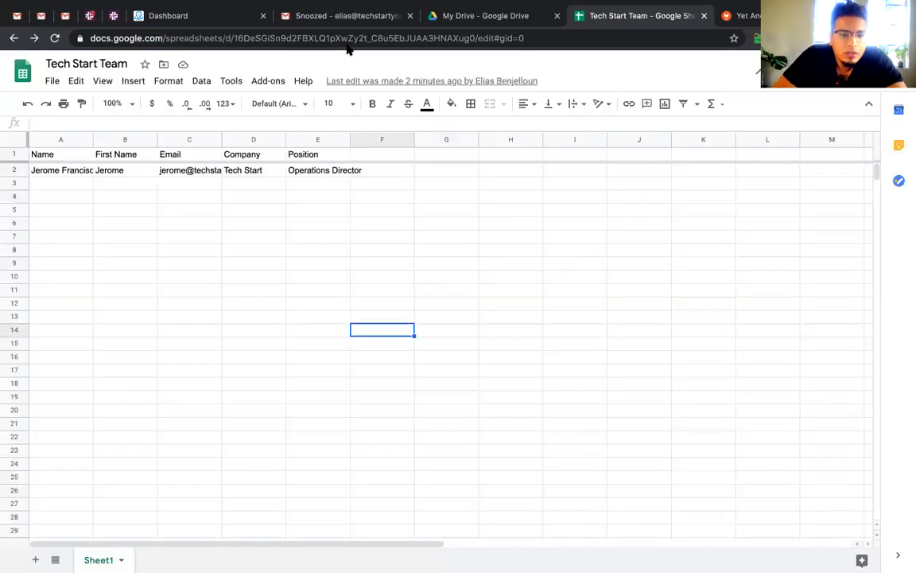
Start a new mail merge from the add-ons menu with the 'Hey {{First Name}}' surprise template
left_click(258, 82)
mouse_move(341, 132)
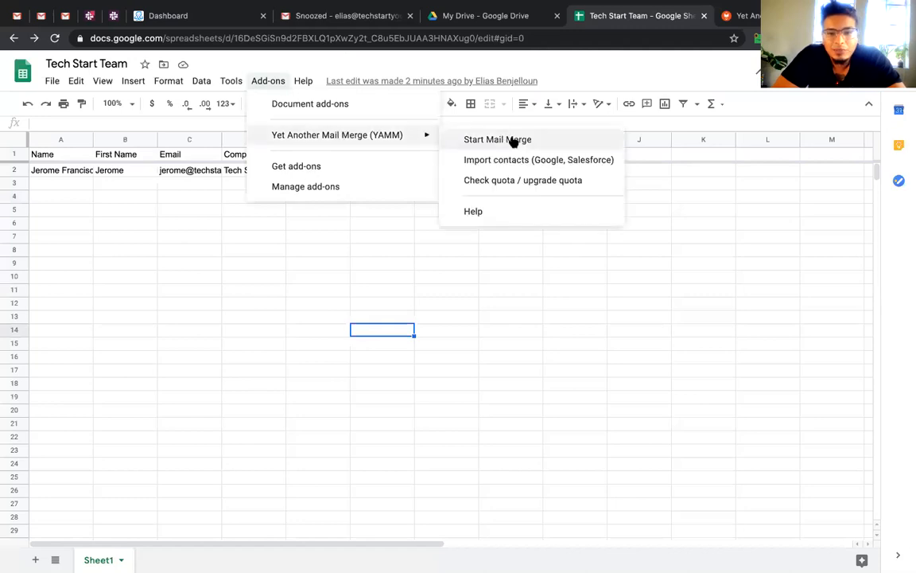
left_click(512, 140)
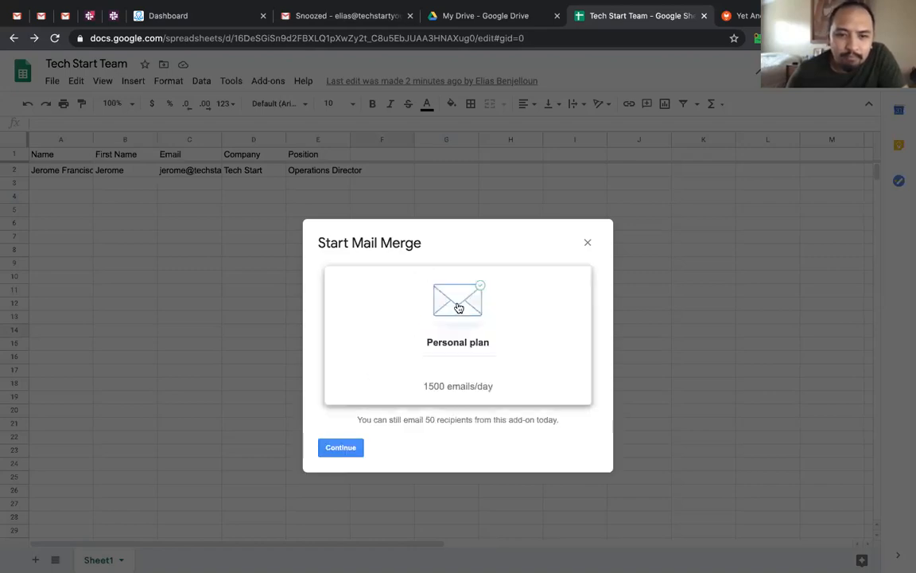
left_click(342, 448)
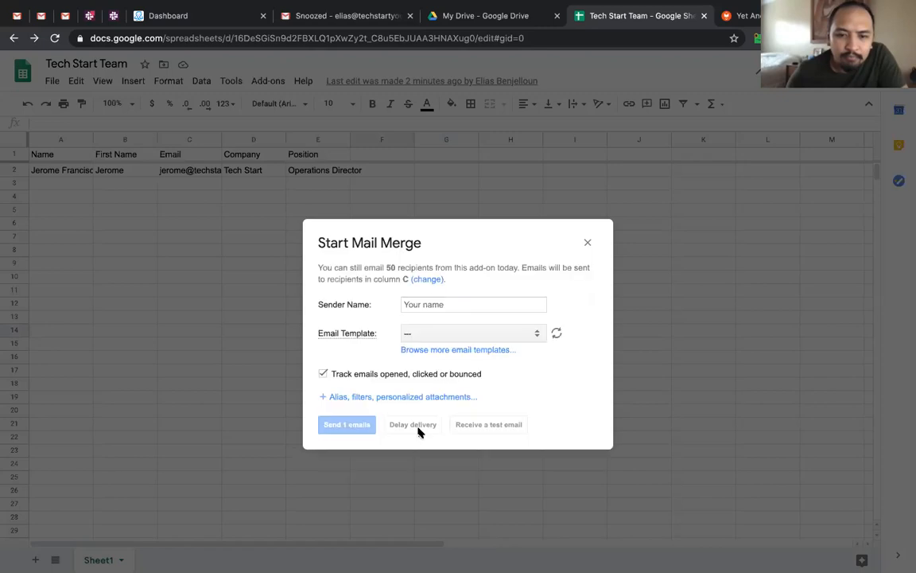
left_click(459, 333)
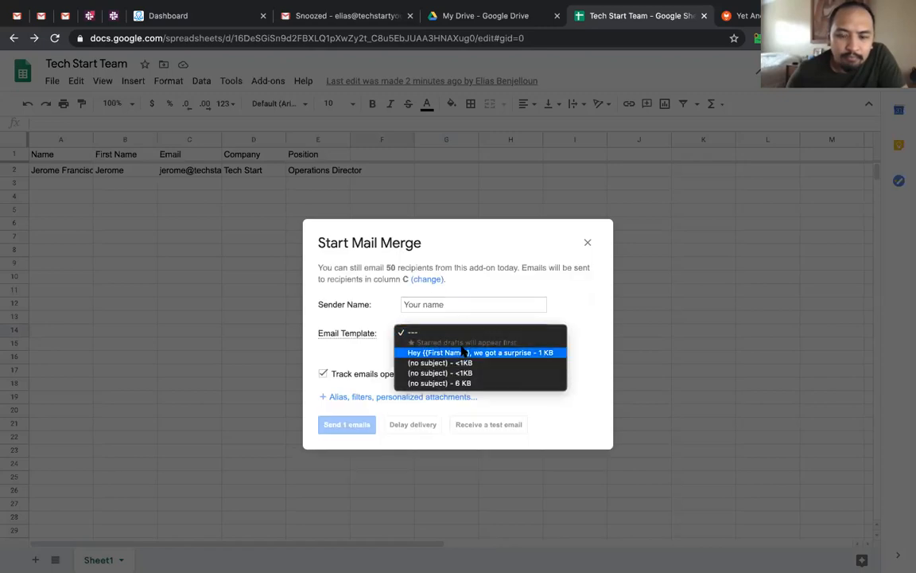
left_click(462, 351)
Enter the sender's name and send yourself a test email
left_click(457, 299)
type("Elias")
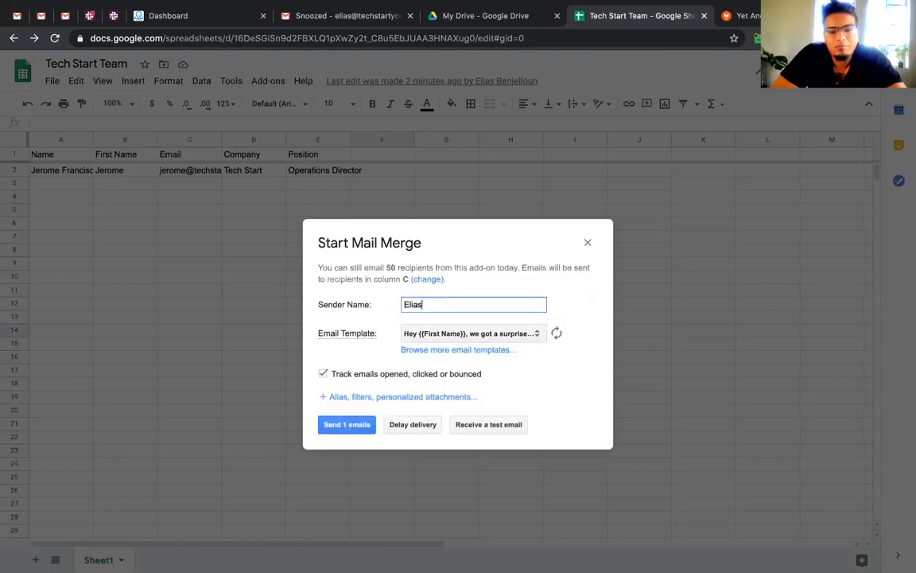
type(" Benjelloun")
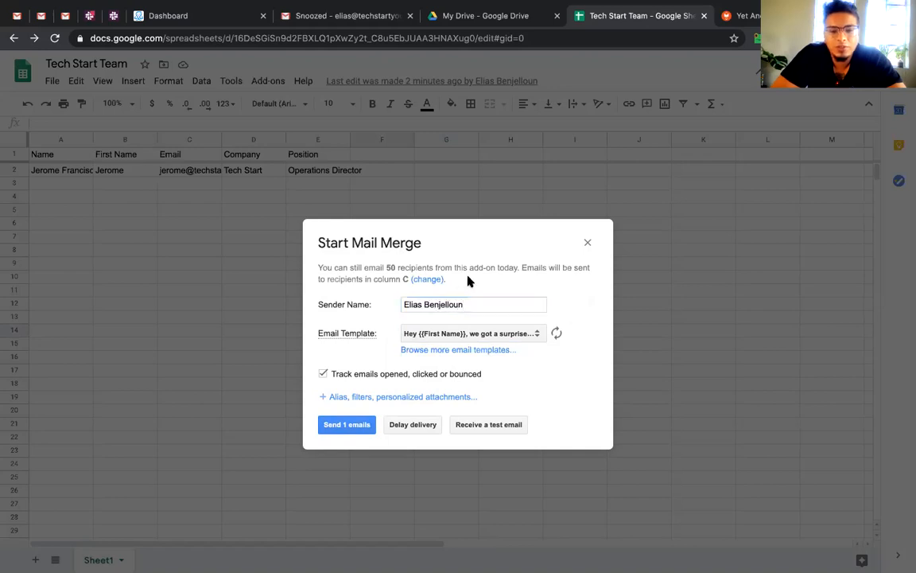
left_click(430, 358)
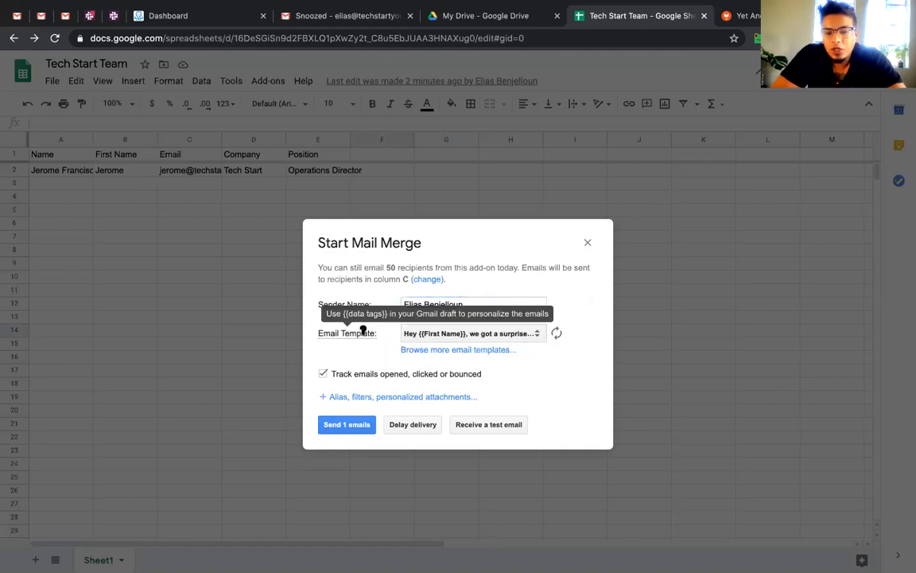
left_click(488, 428)
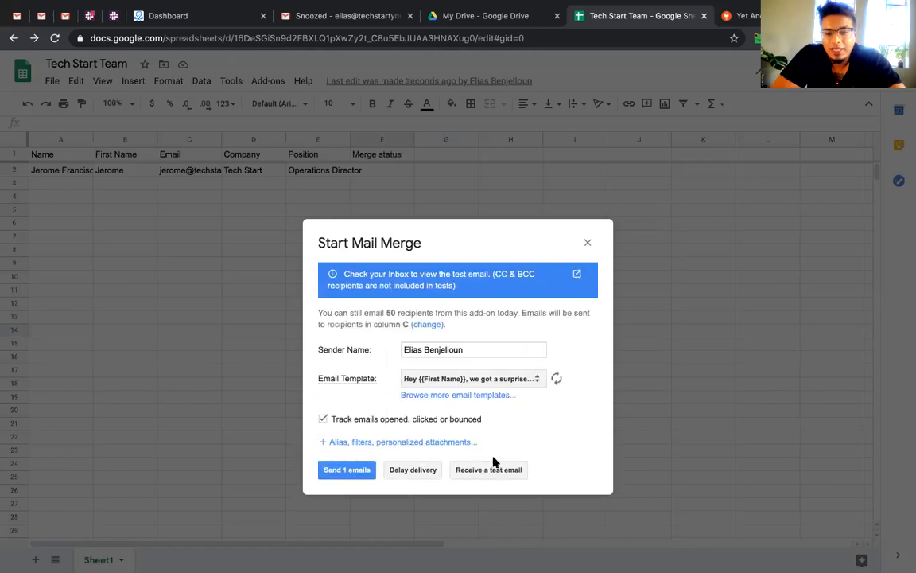
Read the 'we got a surprise' test email in the Gmail inbox, then send the merge to its one recipient
left_click(383, 22)
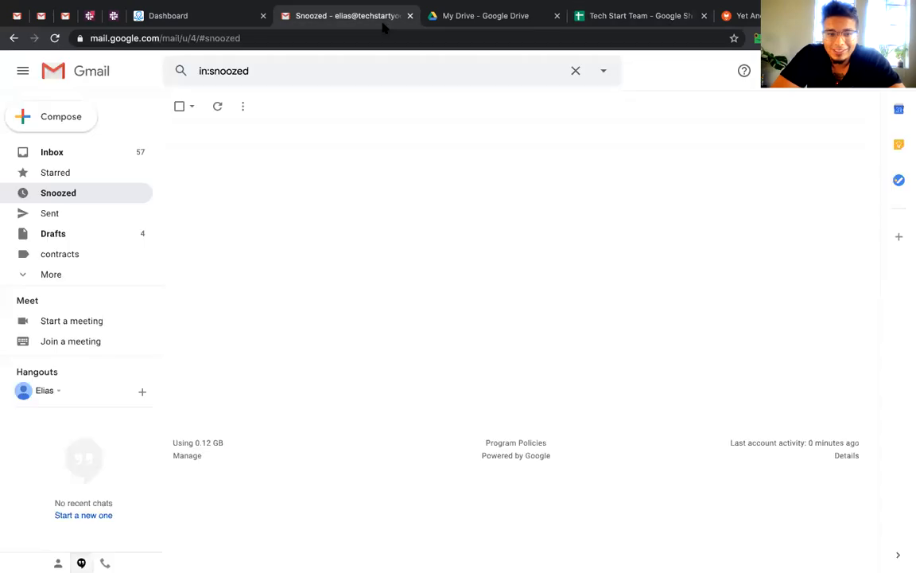
left_click(120, 154)
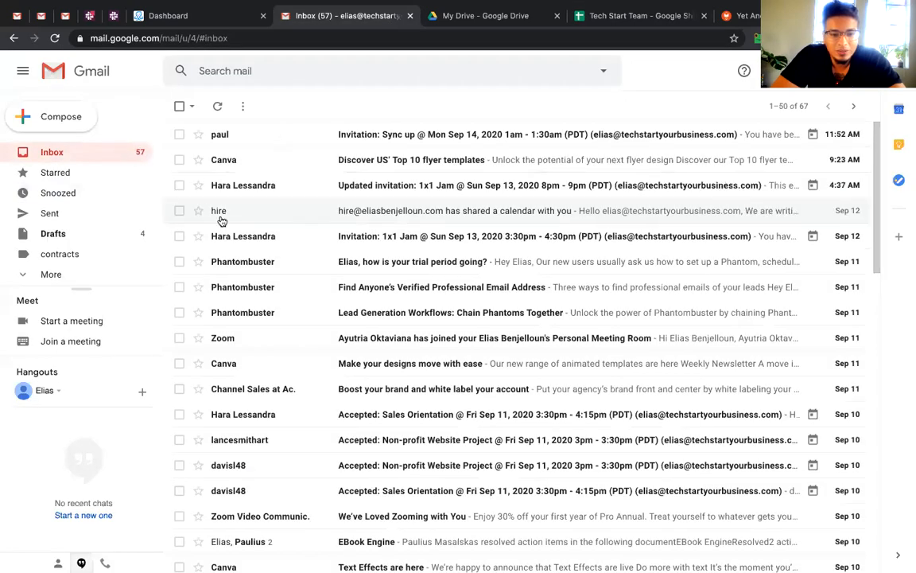
left_click(123, 155)
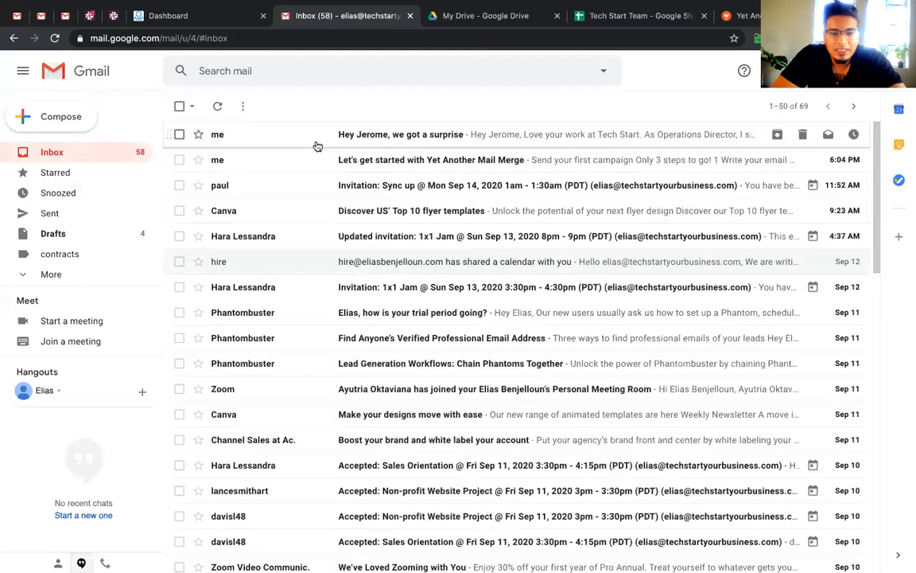
left_click(317, 146)
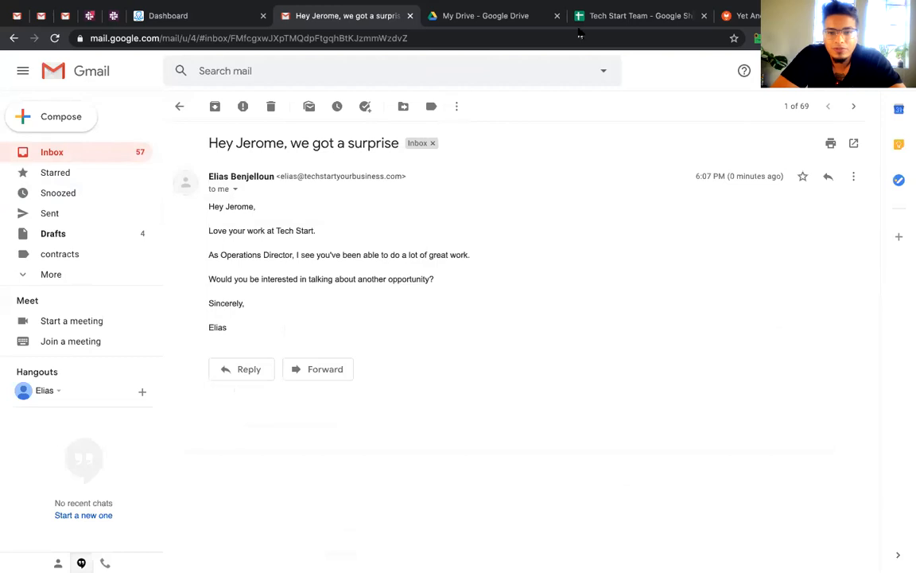
left_click(614, 17)
left_click(362, 472)
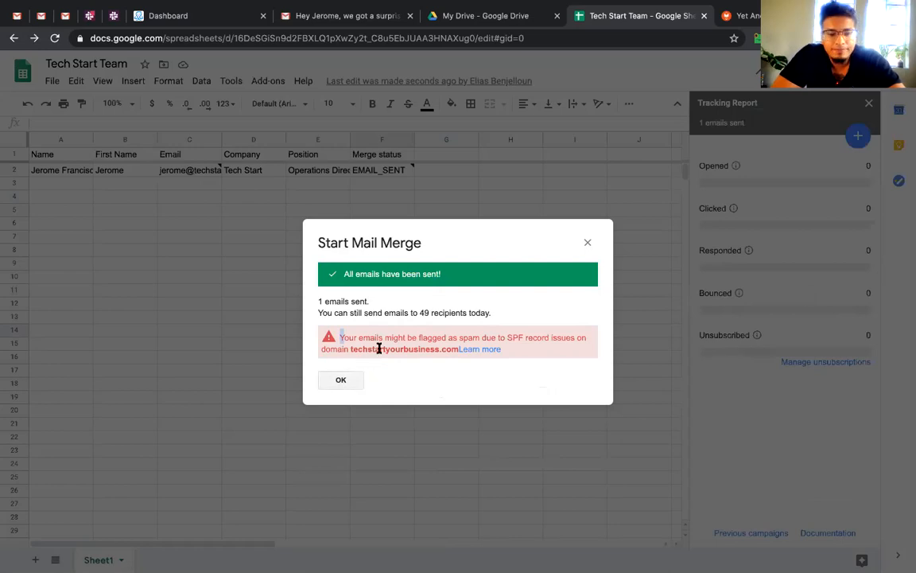
Dismiss the emails-sent confirmation and verify cell F2 now reads EMAIL_OPENED
left_click(341, 381)
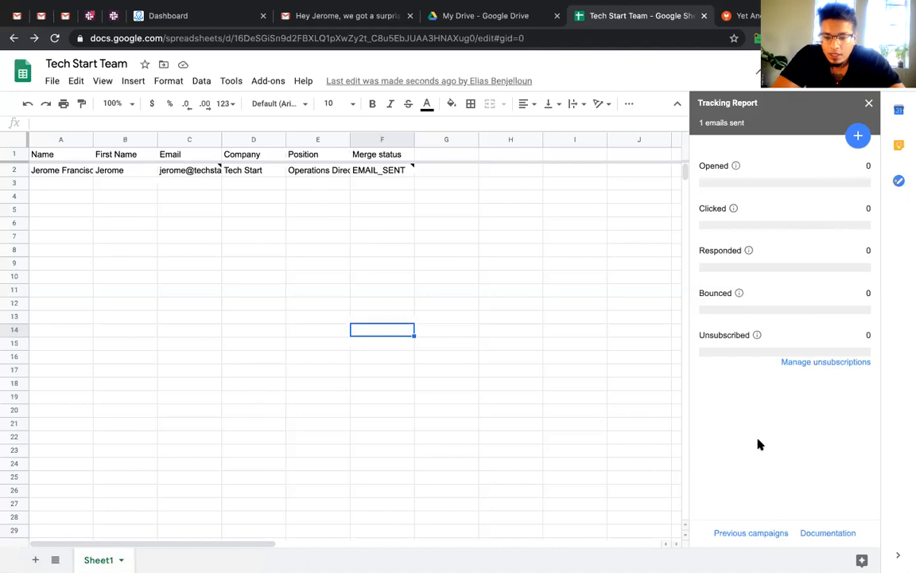
left_click(425, 198)
left_click(389, 182)
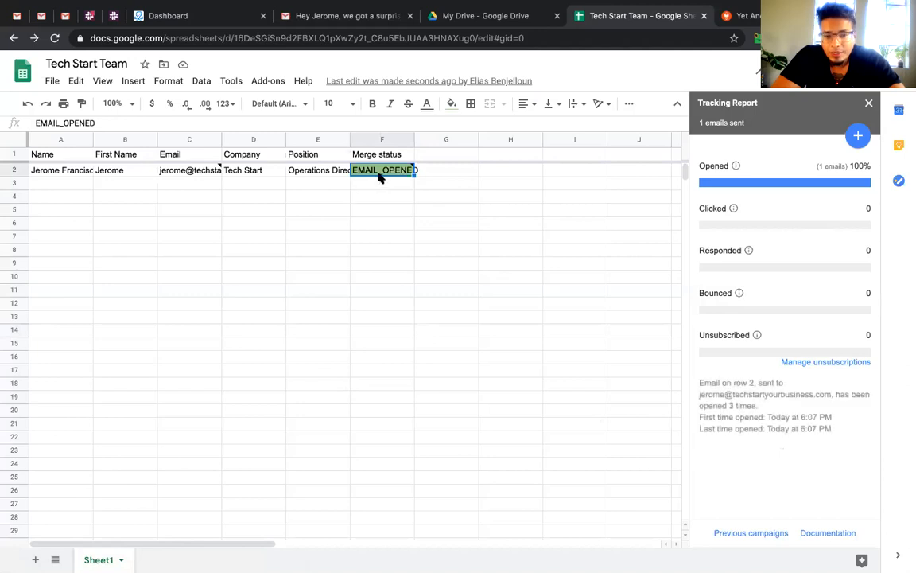
mouse_move(383, 179)
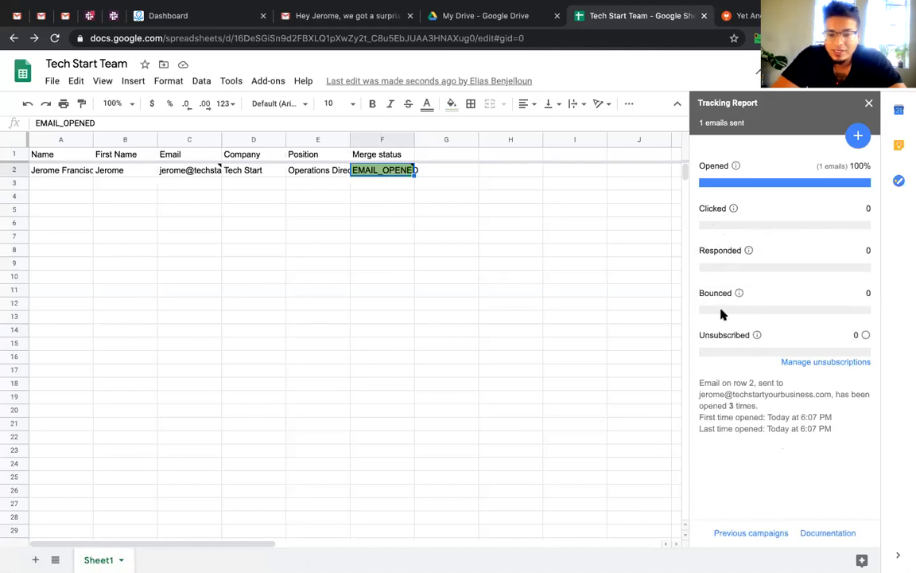
left_click(319, 209)
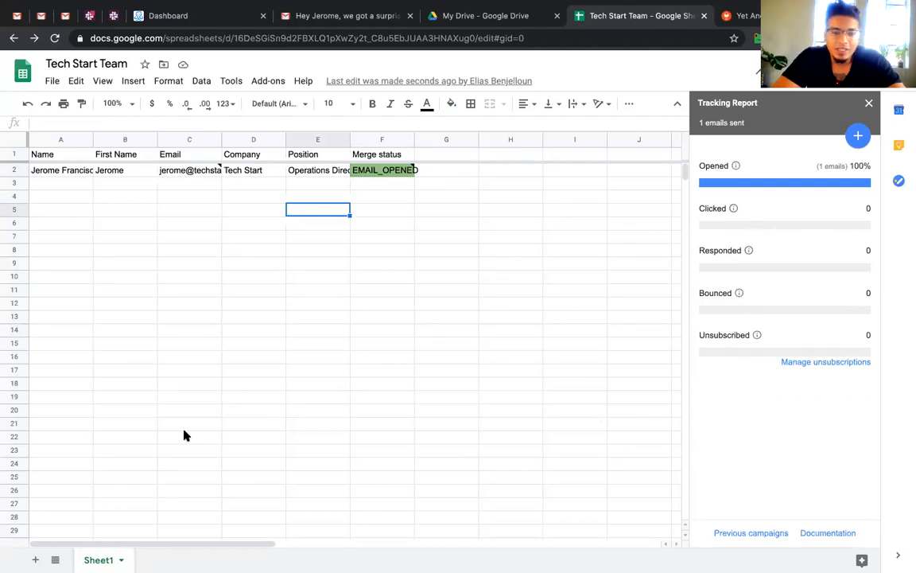
left_click(441, 155)
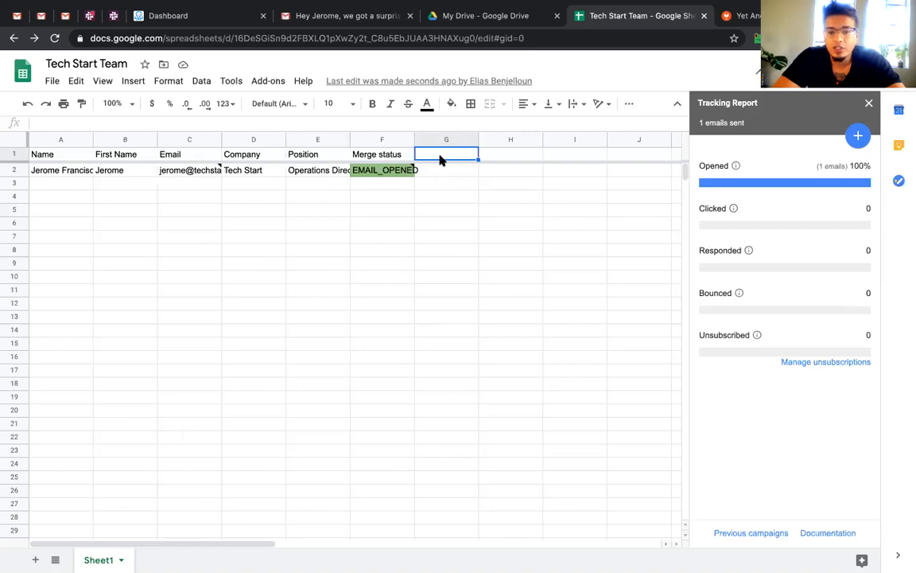
Enter the heading News in cell G1
type("News")
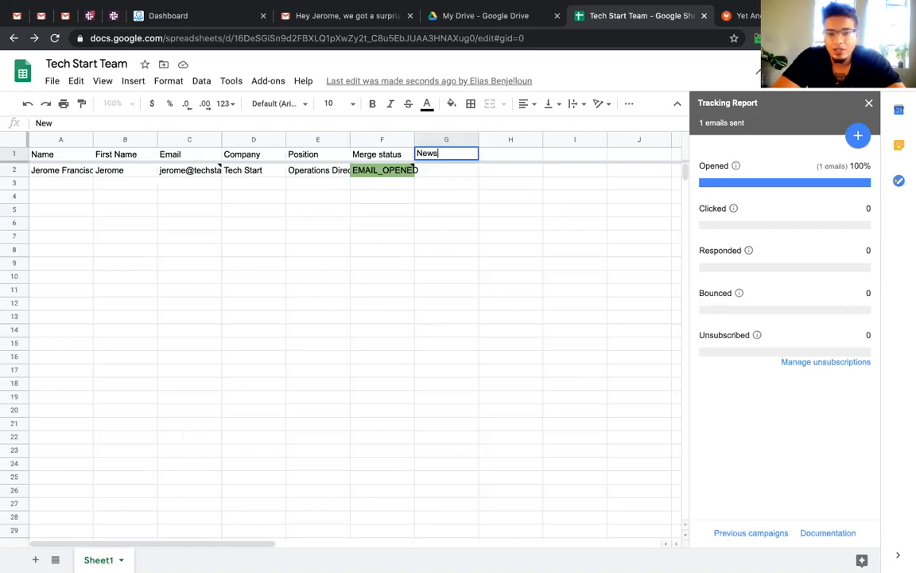
key("Return")
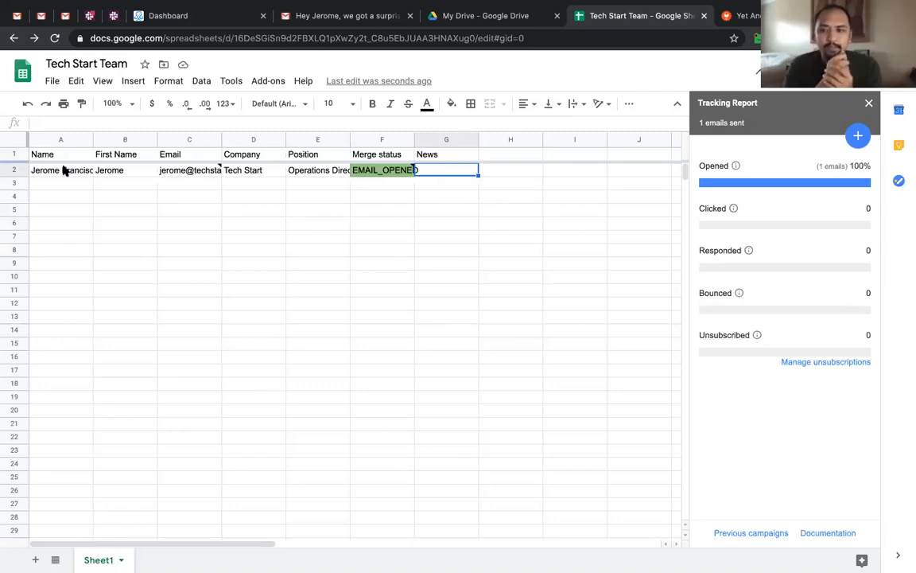
Fill the name in A2 down column A through row 20
left_click(89, 171)
left_click_drag(93, 173, 118, 415)
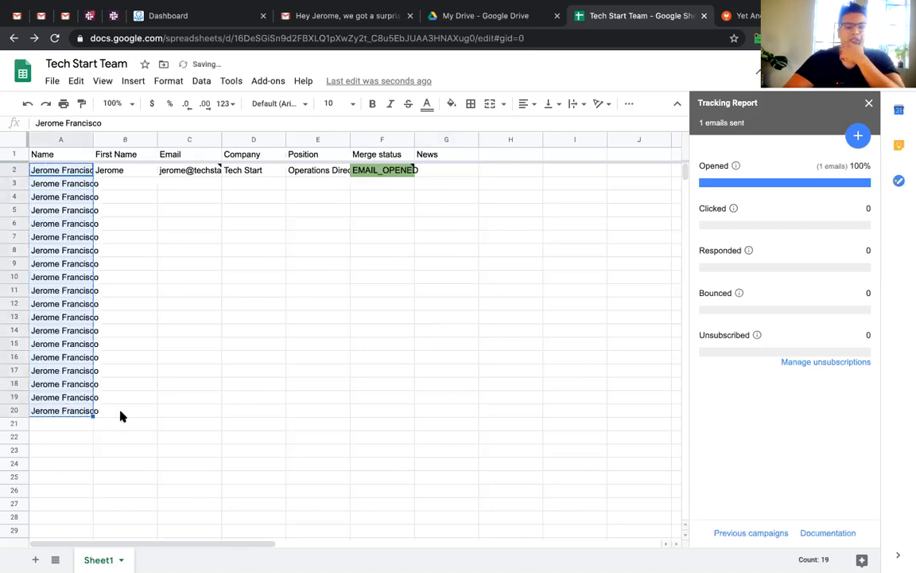
left_click(119, 411)
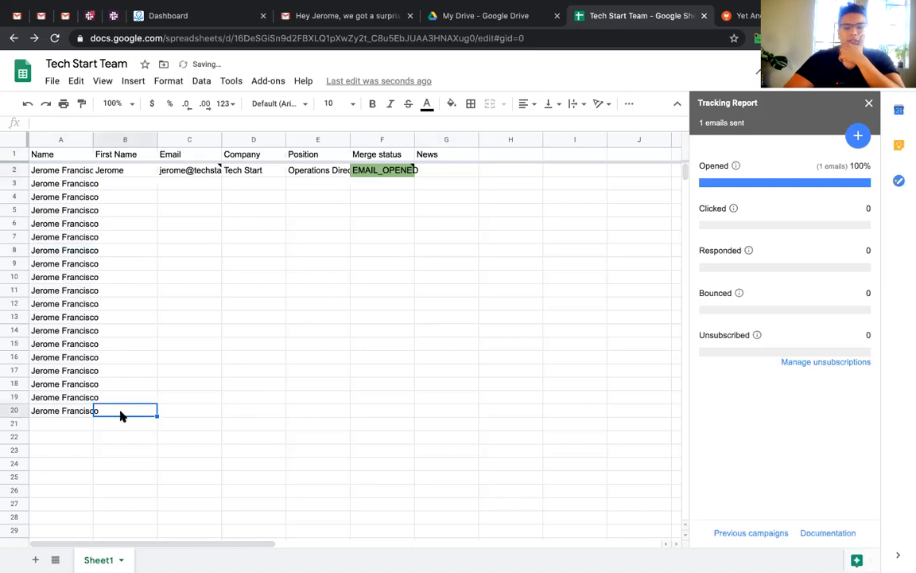
left_click(176, 140)
left_click(126, 140, "shift")
right_click(128, 142)
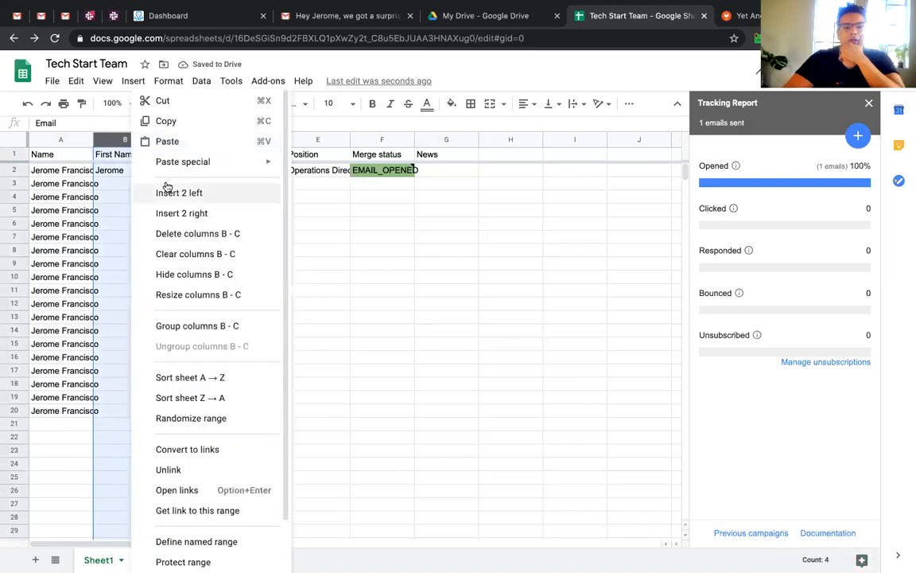
left_click(98, 183)
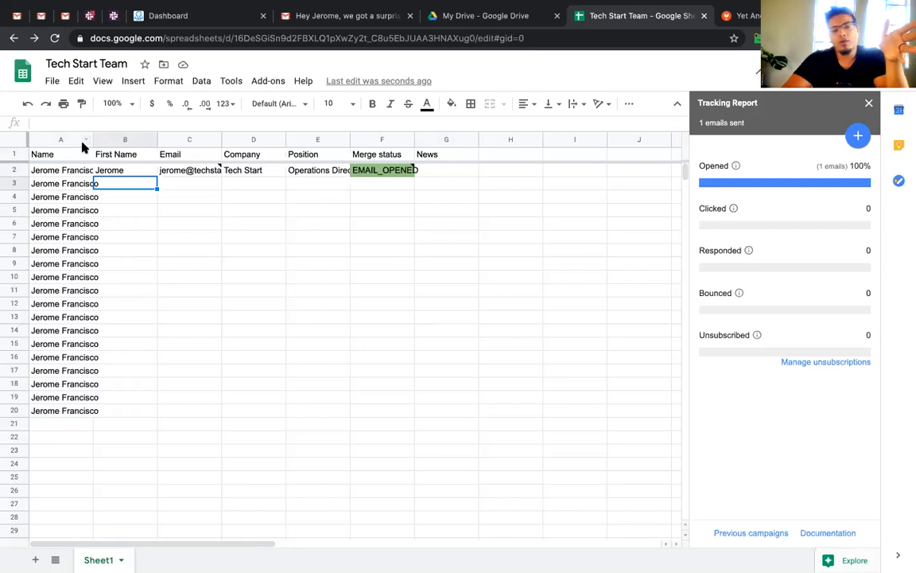
Insert two blank columns before First Name, then delete them again
left_click(51, 201)
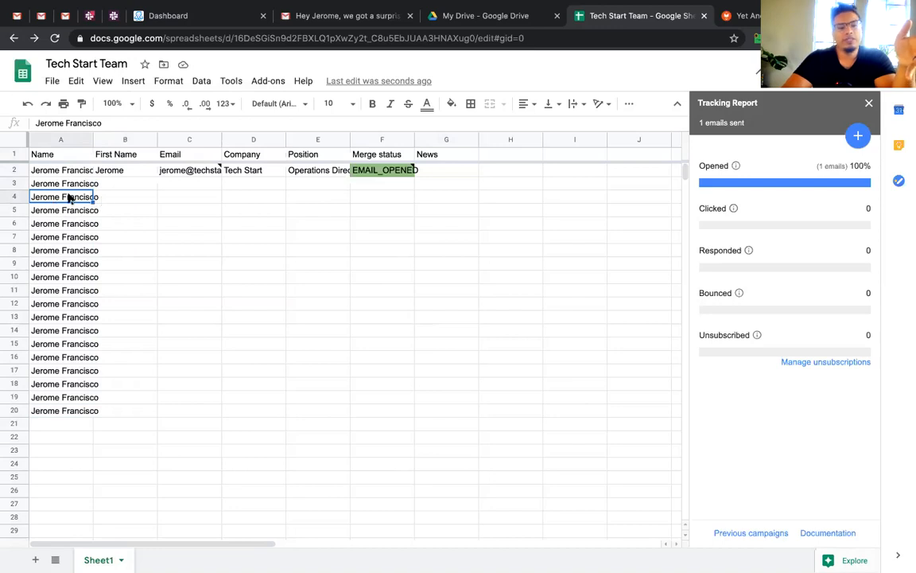
left_click(135, 199)
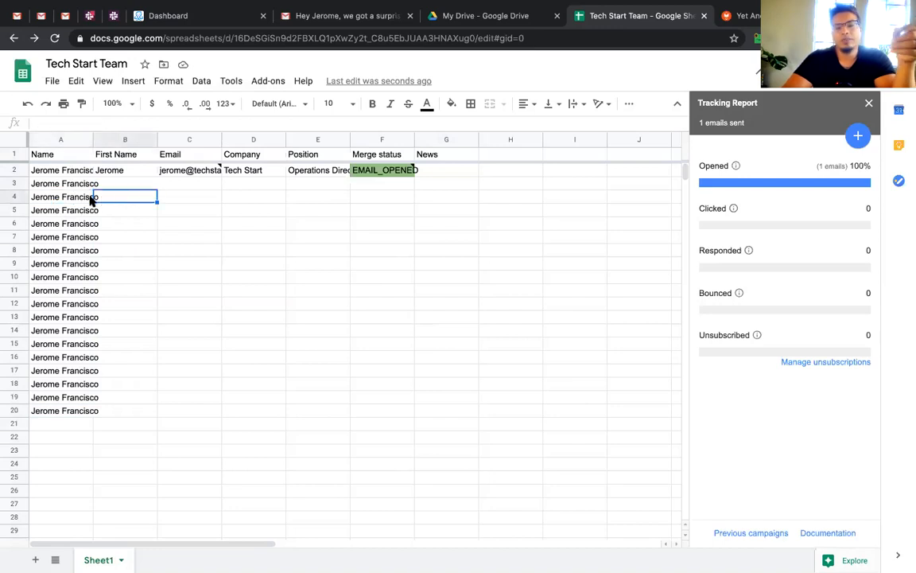
left_click_drag(151, 198, 482, 199)
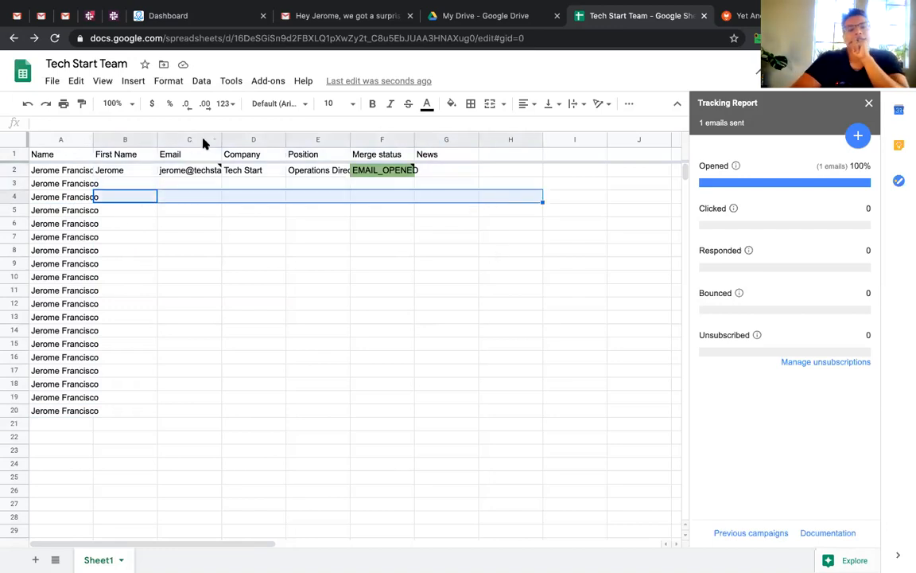
left_click_drag(198, 140, 134, 140)
right_click(155, 195)
left_click(196, 194)
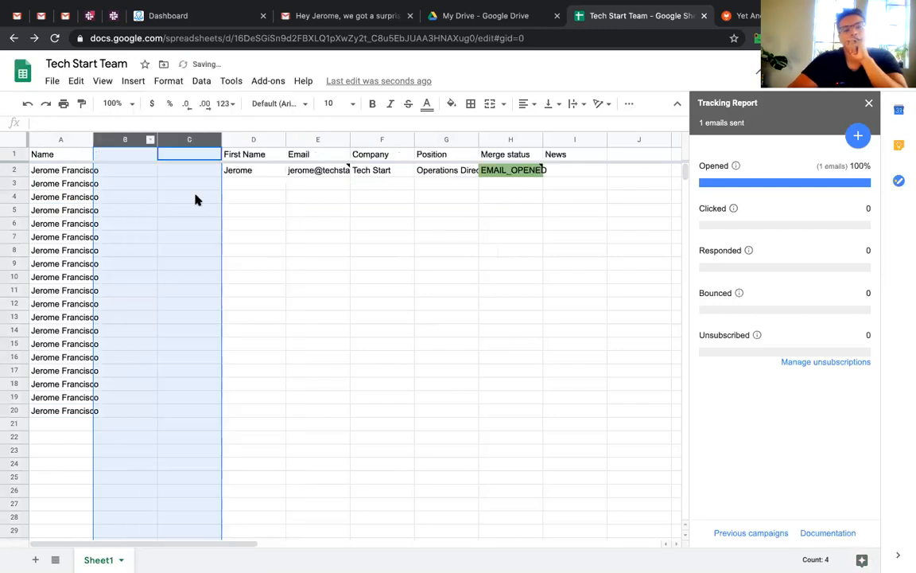
left_click(197, 198)
left_click_drag(169, 139, 117, 140)
right_click(117, 139)
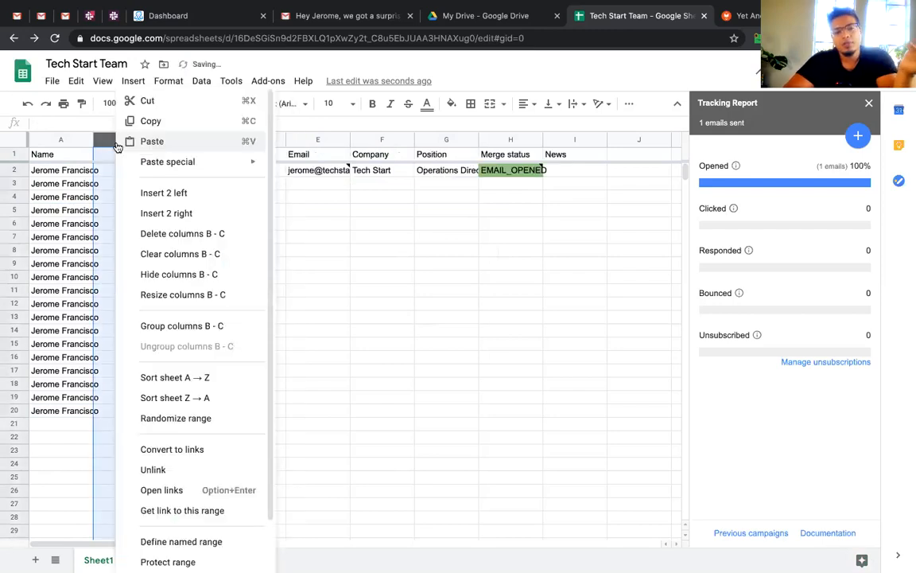
left_click(157, 234)
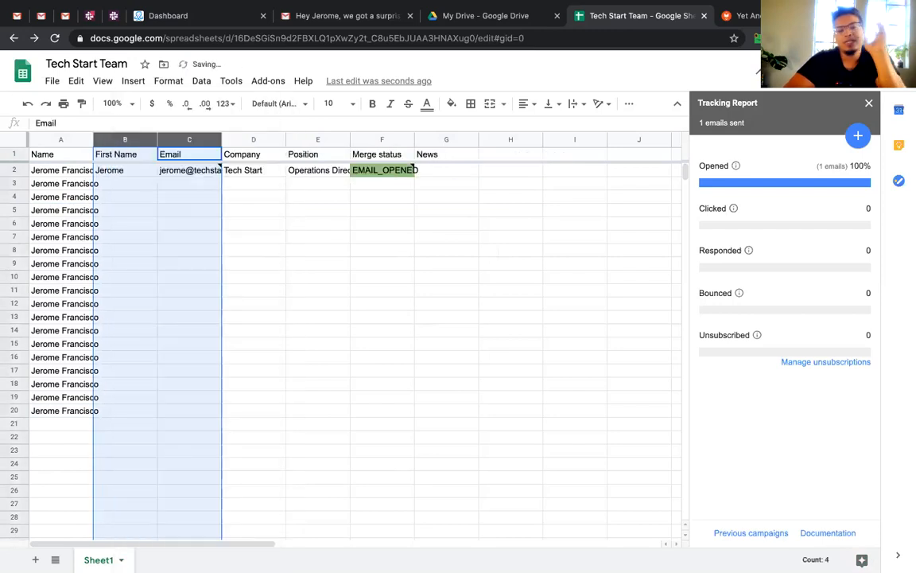
left_click(10, 450)
left_click(104, 372)
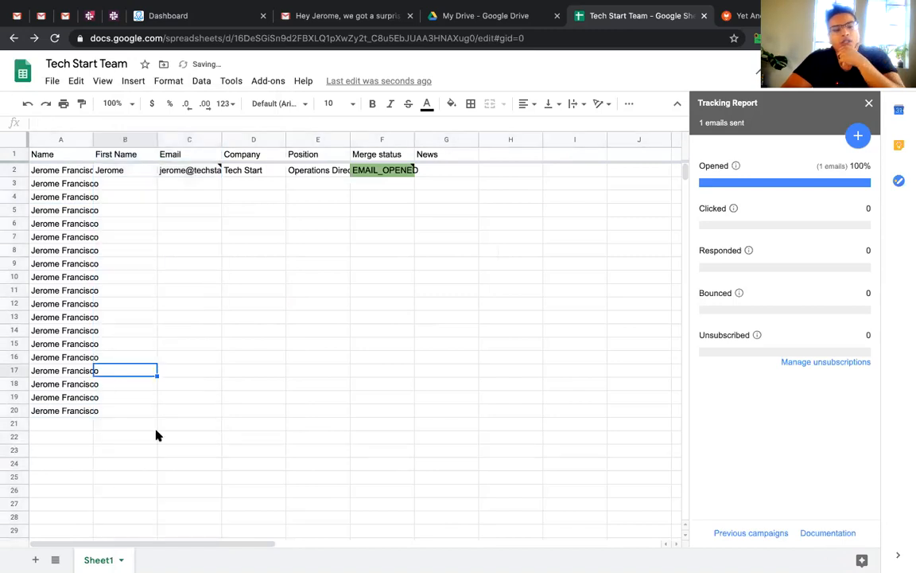
Drag the Name column to column G, after News, and select it
left_click(60, 136)
left_click_drag(61, 137, 475, 166)
left_click_drag(352, 188, 345, 193)
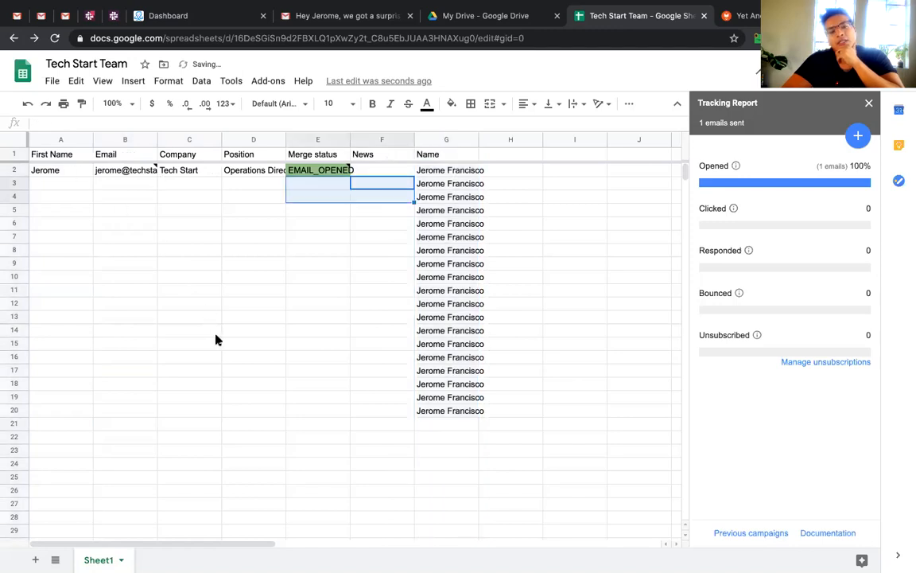
left_click(433, 143)
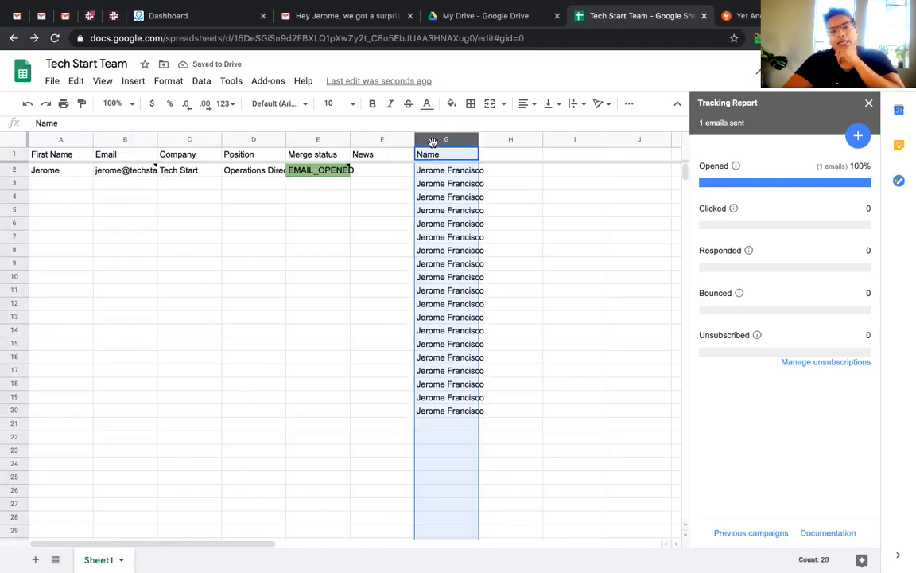
left_click(167, 84)
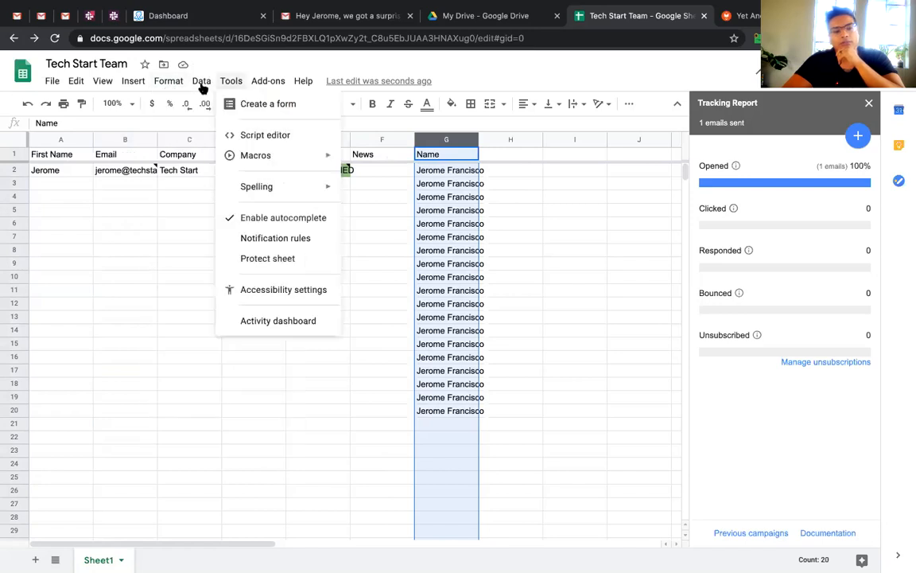
mouse_move(203, 87)
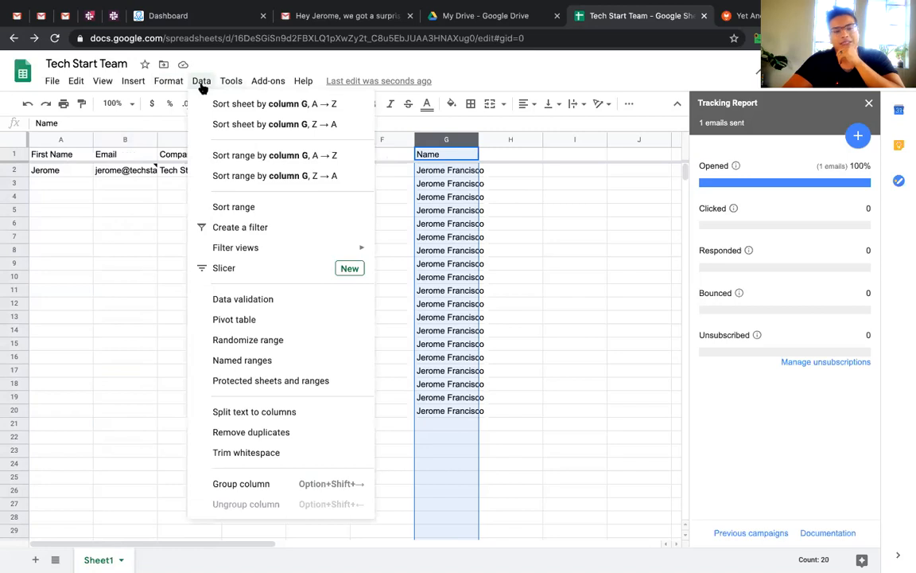
left_click(226, 418)
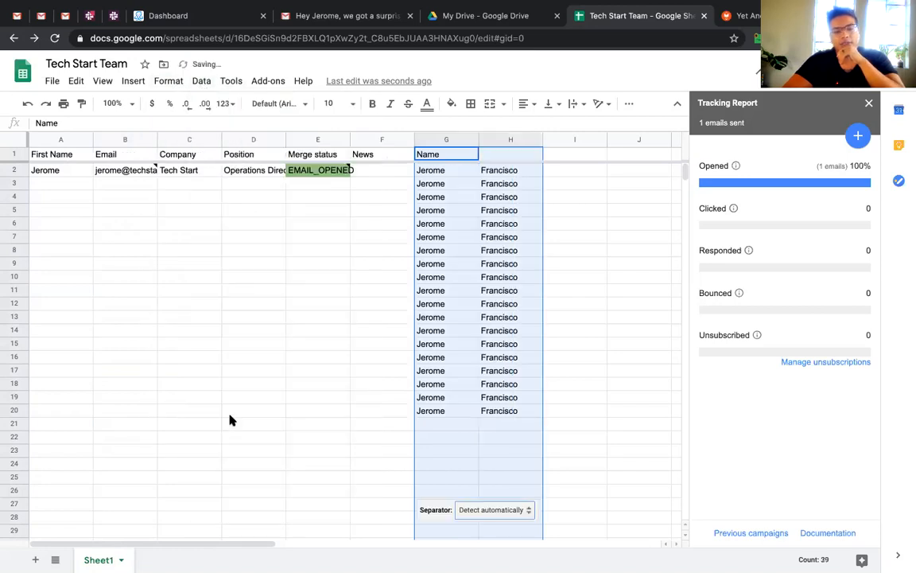
left_click(496, 512)
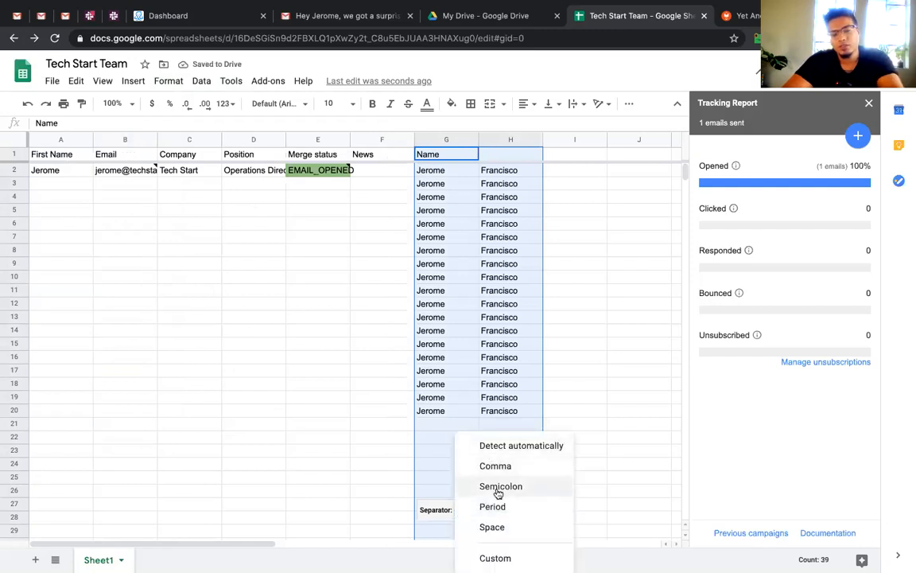
left_click(499, 532)
left_click(497, 410)
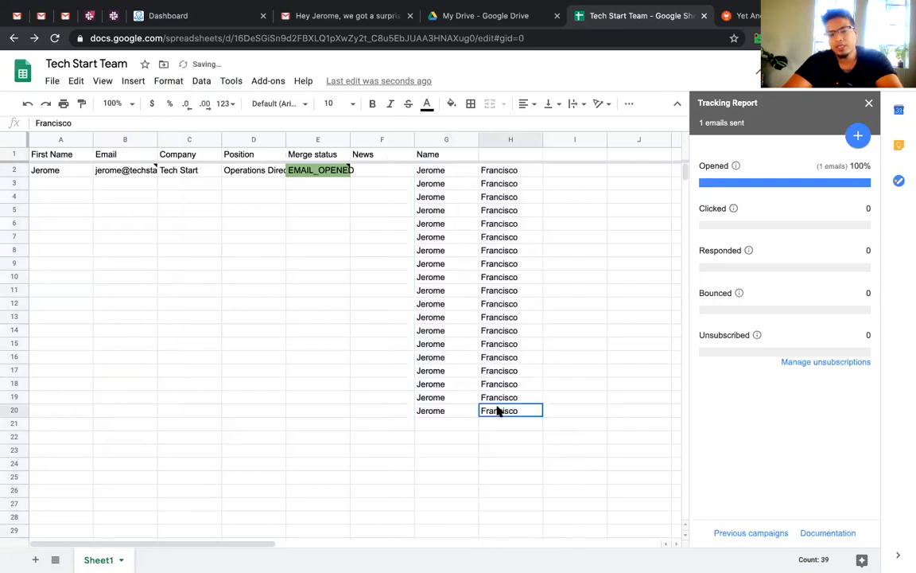
left_click(446, 143)
left_click(446, 153)
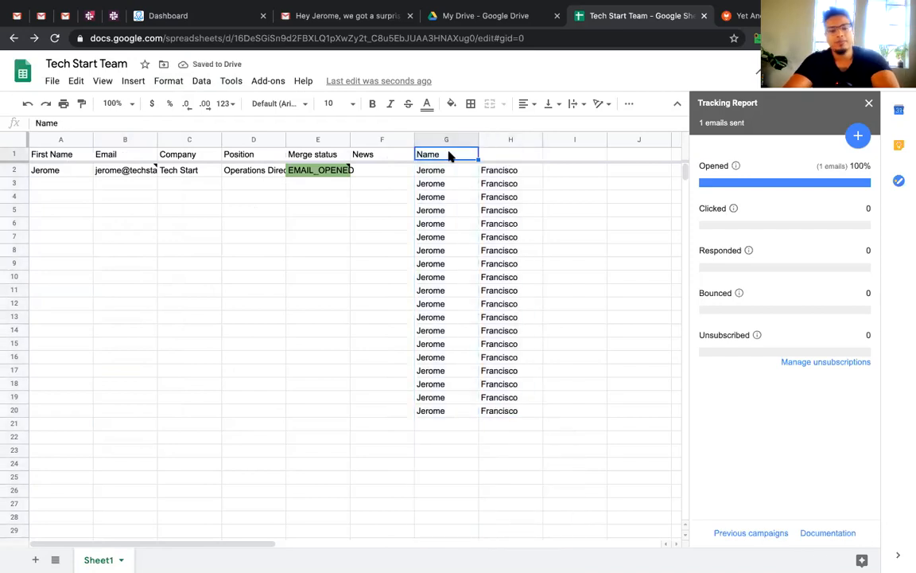
type("First")
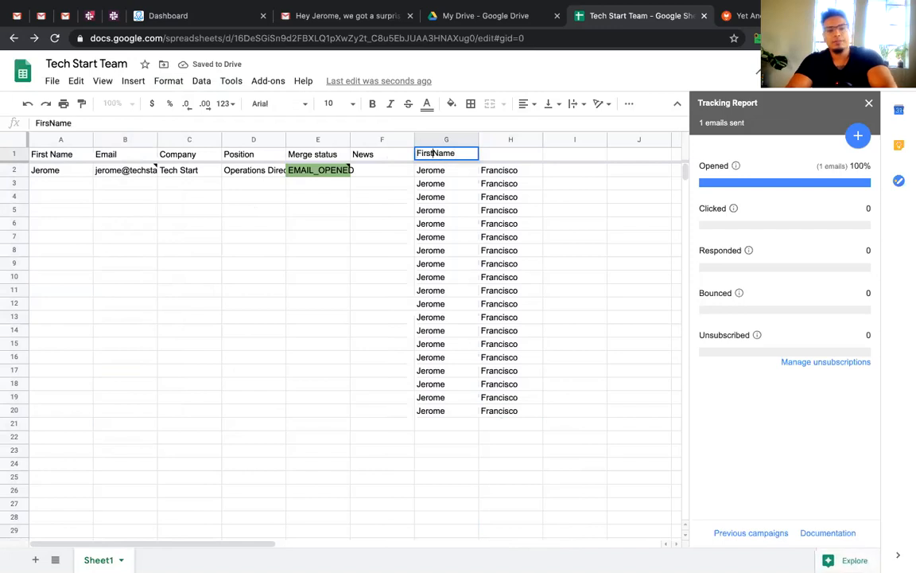
key("Tab")
type("Last Name")
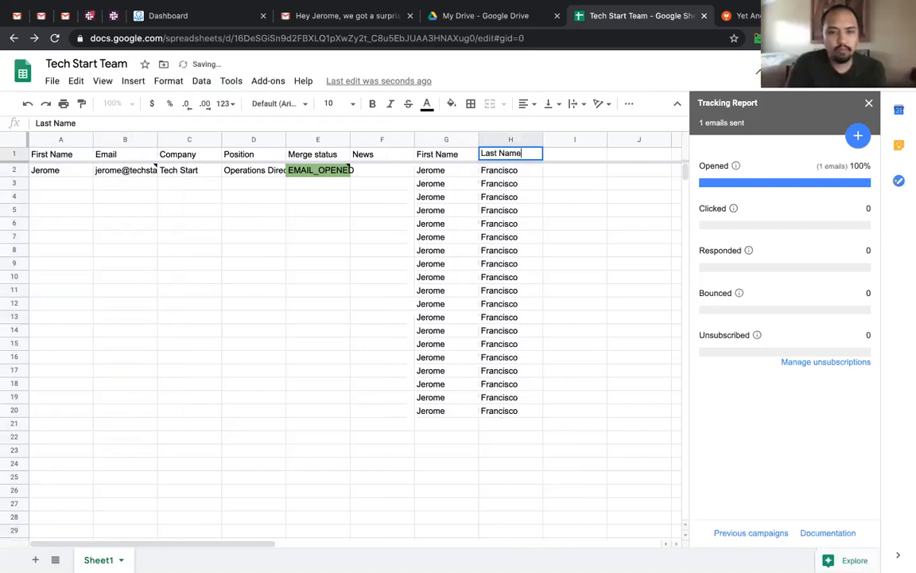
key("Return")
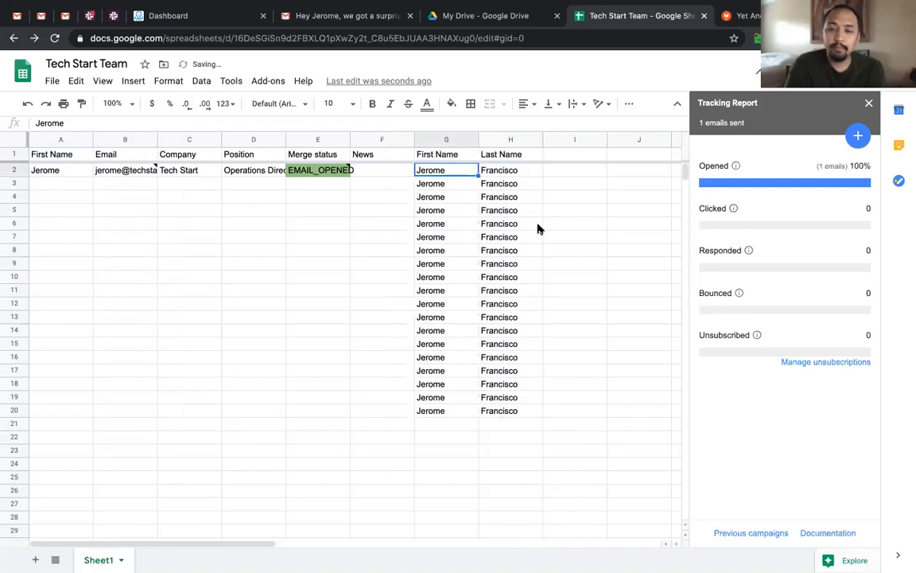
key("ctrl+z")
key("ctrl+z")
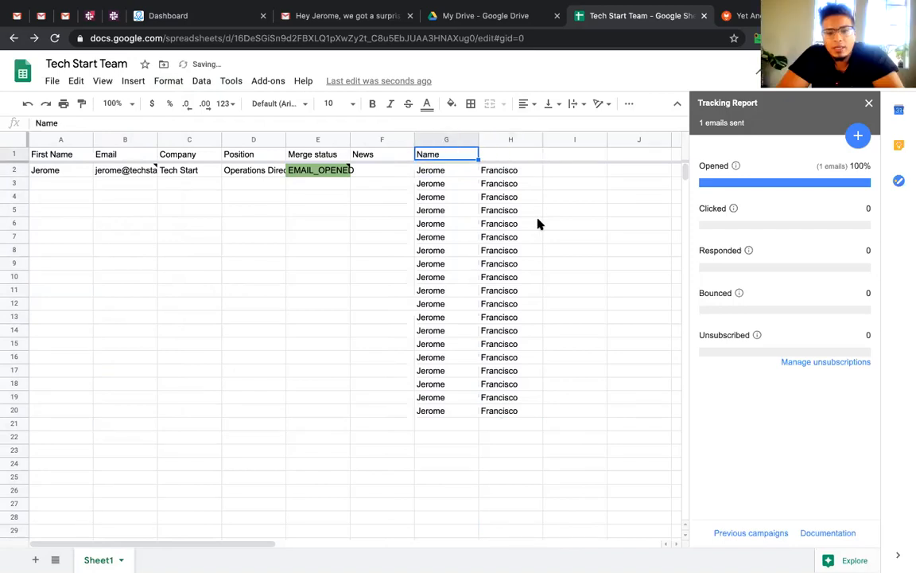
key("ctrl+z")
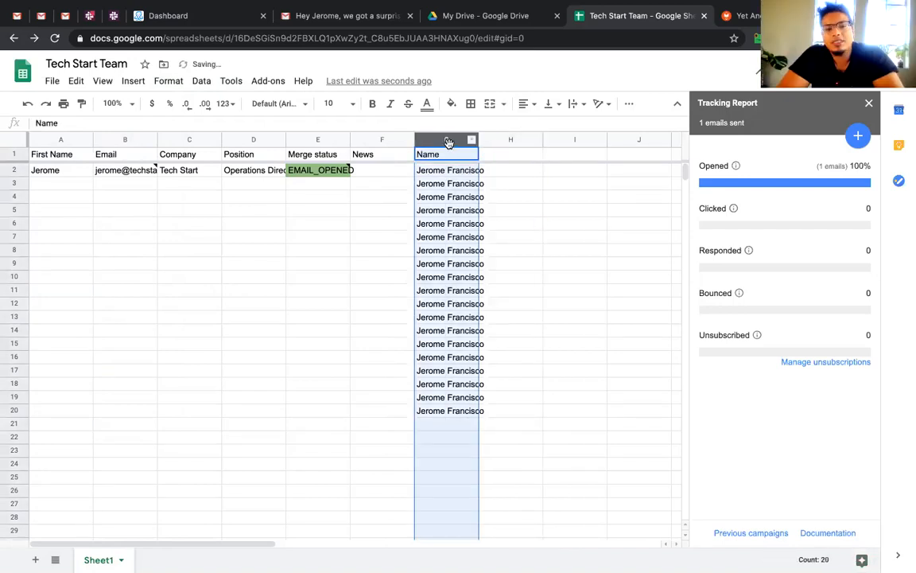
Copy the Name column G into column H
right_click(450, 145)
left_click(557, 197)
left_click(447, 151)
left_click(447, 139)
key("ctrl+c")
left_click(521, 158)
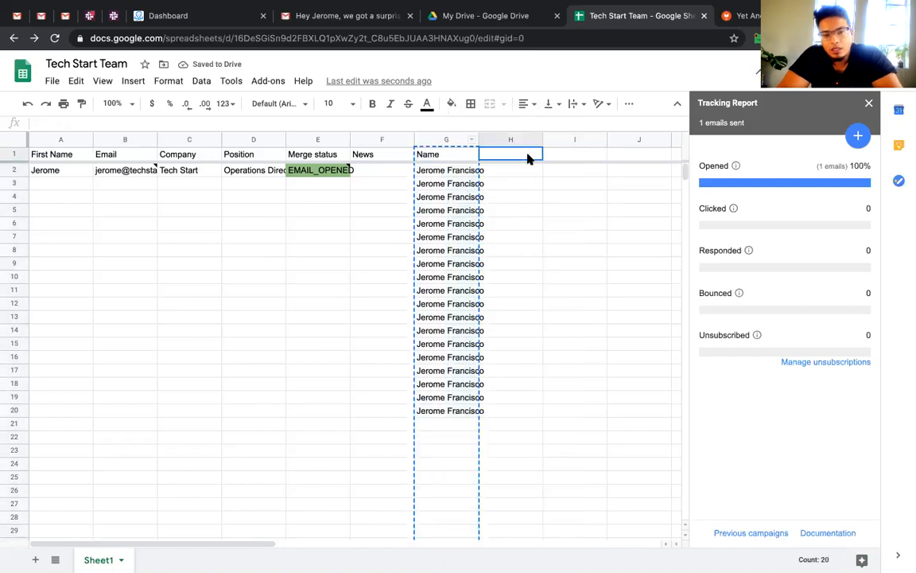
key("ctrl+v")
left_click(554, 225)
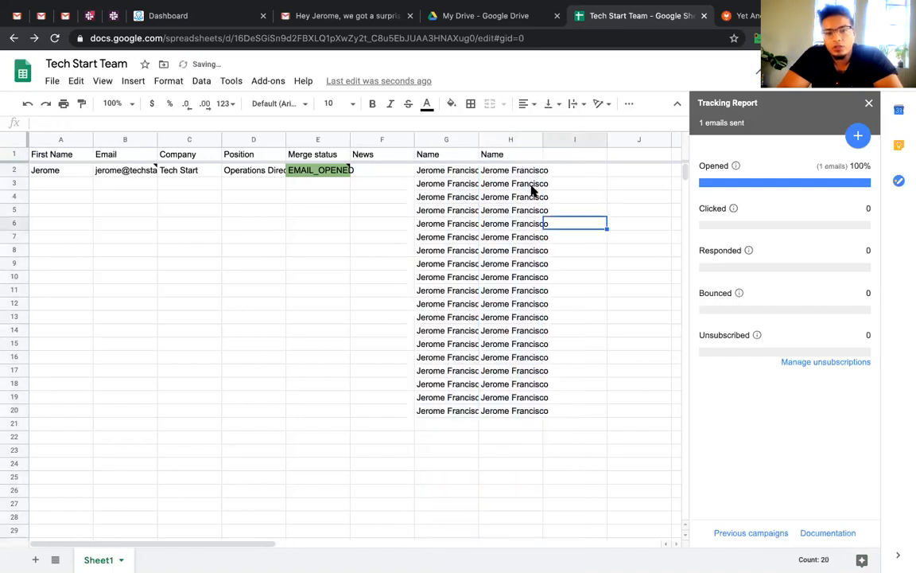
Rename the column G header to Full Name
left_click(447, 153)
key("F2")
key("Home")
type("Full")
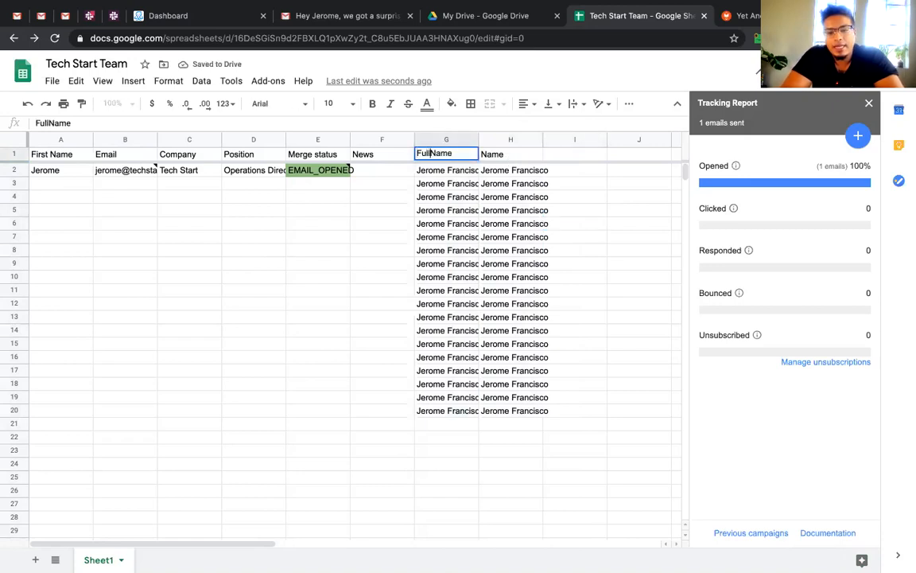
key("Return")
Split the copied names in column H into first and last with Split text to columns
left_click(504, 138)
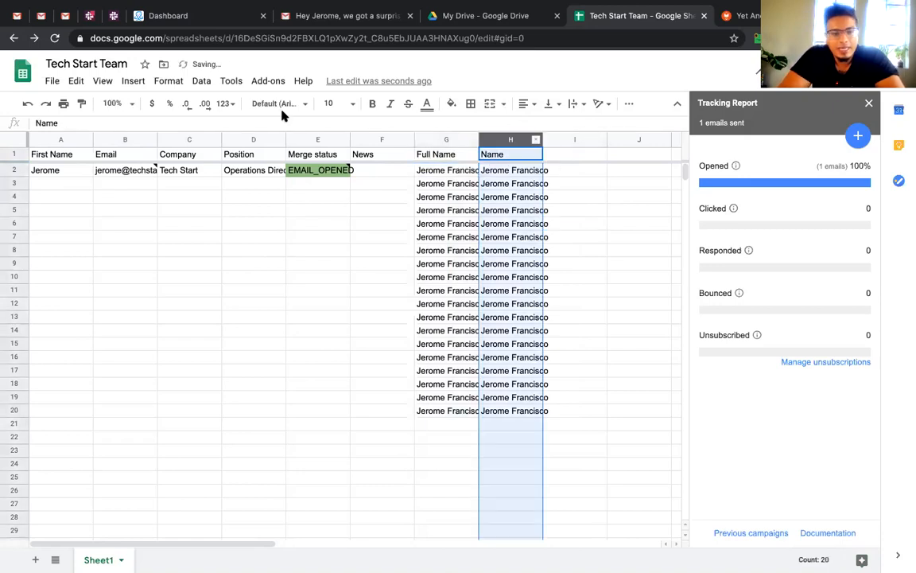
left_click(201, 81)
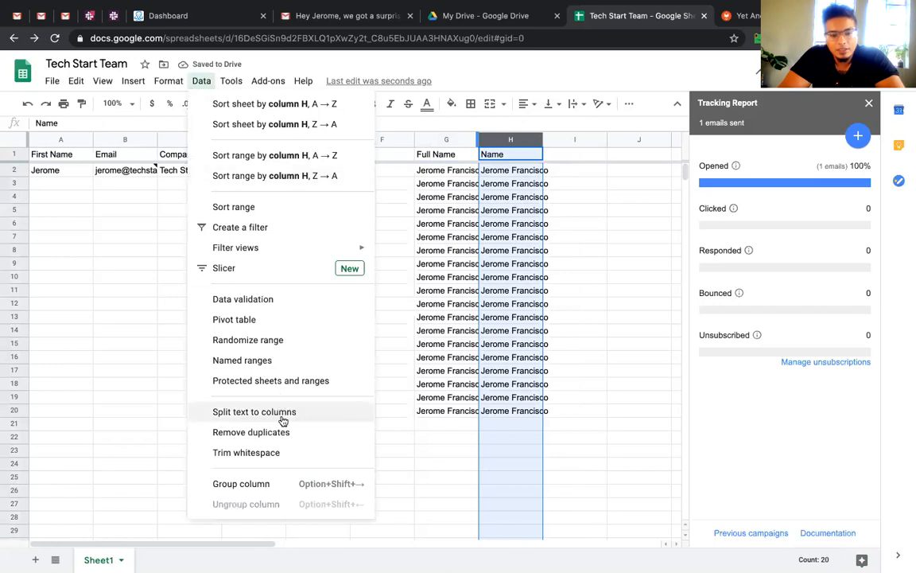
left_click(256, 412)
left_click(533, 361)
left_click(513, 165)
Label the split columns First Name and Last Name
double_click(512, 156)
key("Up")
type("First")
key("Tab")
type("Last Name")
key("Return")
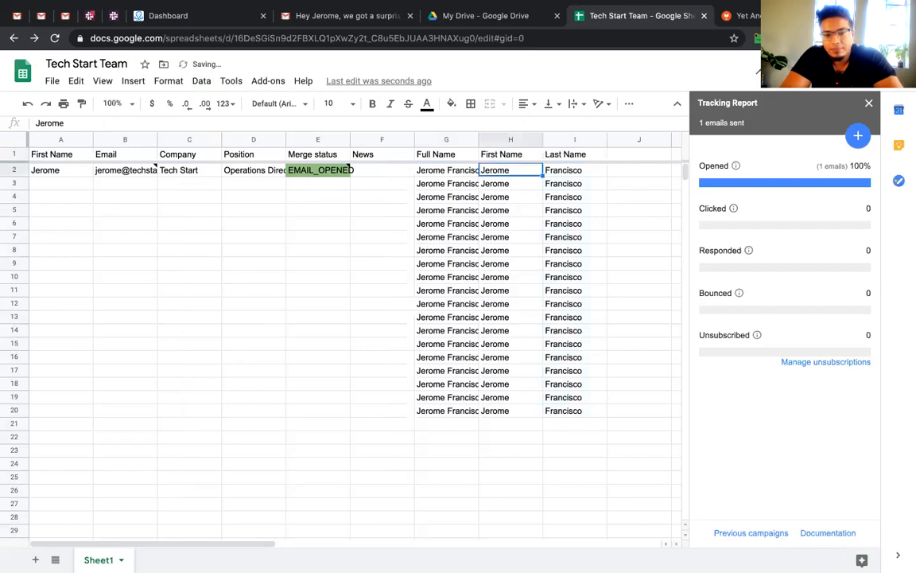
Move the Full Name, First Name and Last Name columns to the start of the table
left_click(453, 140)
key("shift+Right")
key("shift+Right")
left_click_drag(453, 140, 162, 169)
left_click(191, 209)
Delete the old duplicate First Name column
left_click(232, 142)
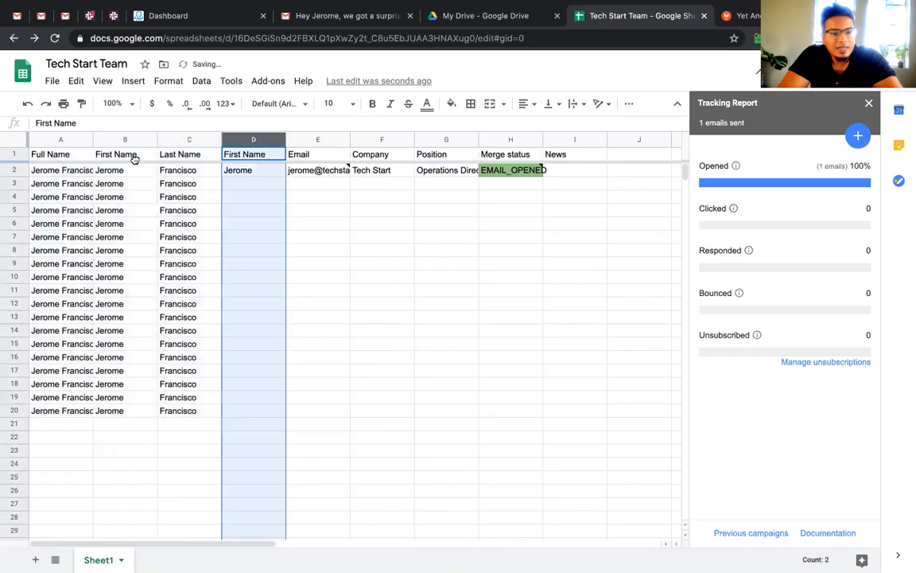
left_click(142, 157)
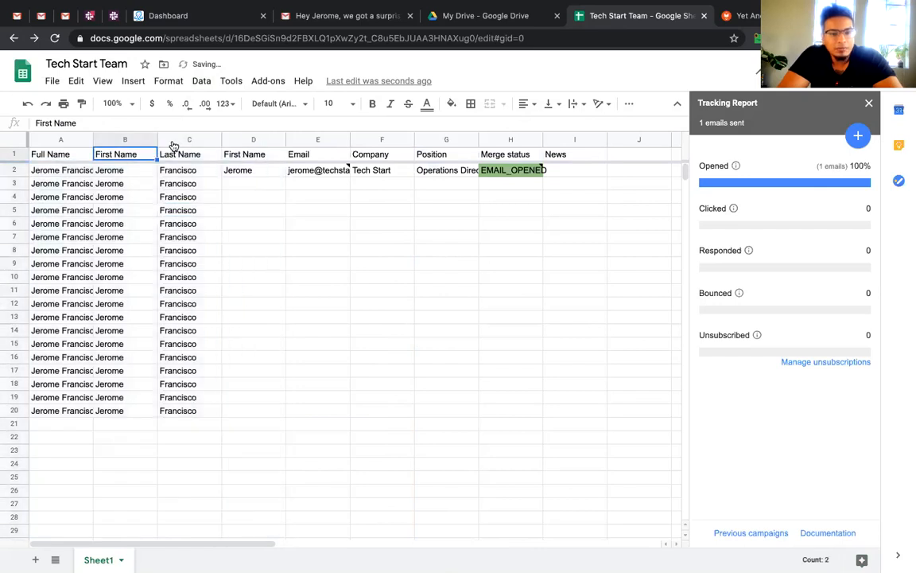
left_click(237, 139)
right_click(237, 139)
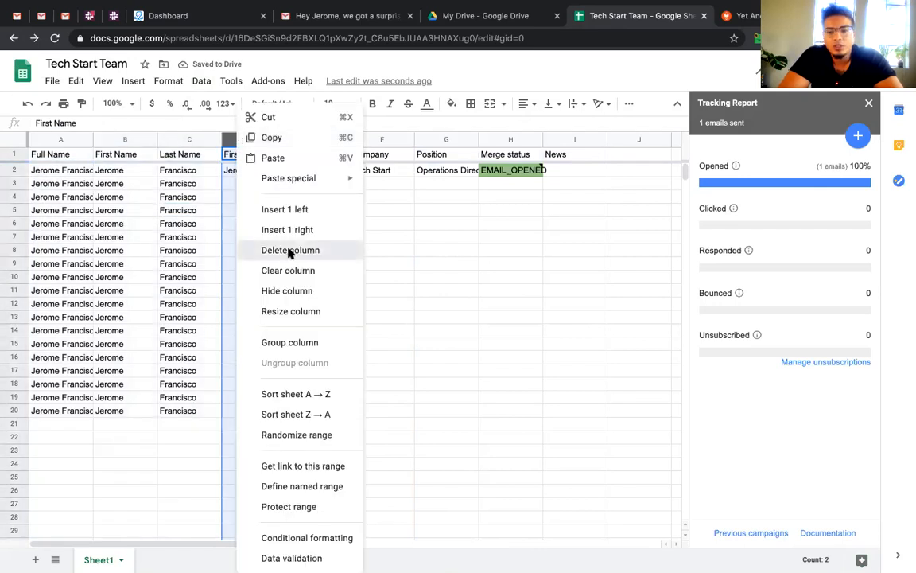
left_click(291, 247)
left_click(254, 263)
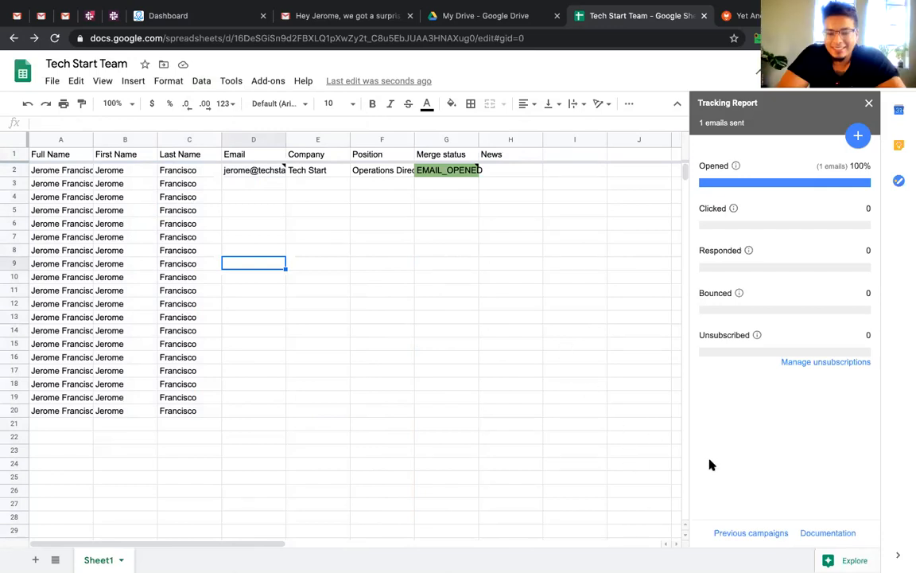
left_click(617, 403)
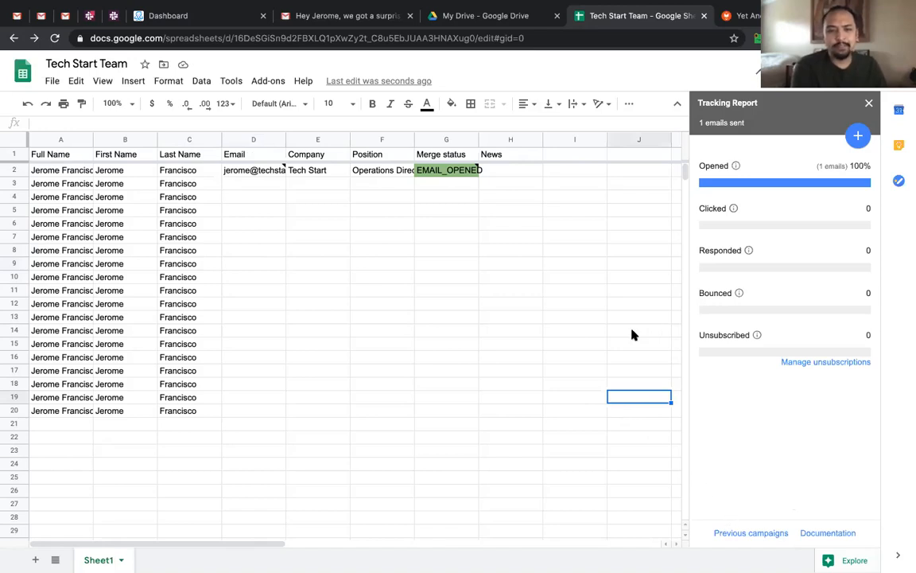